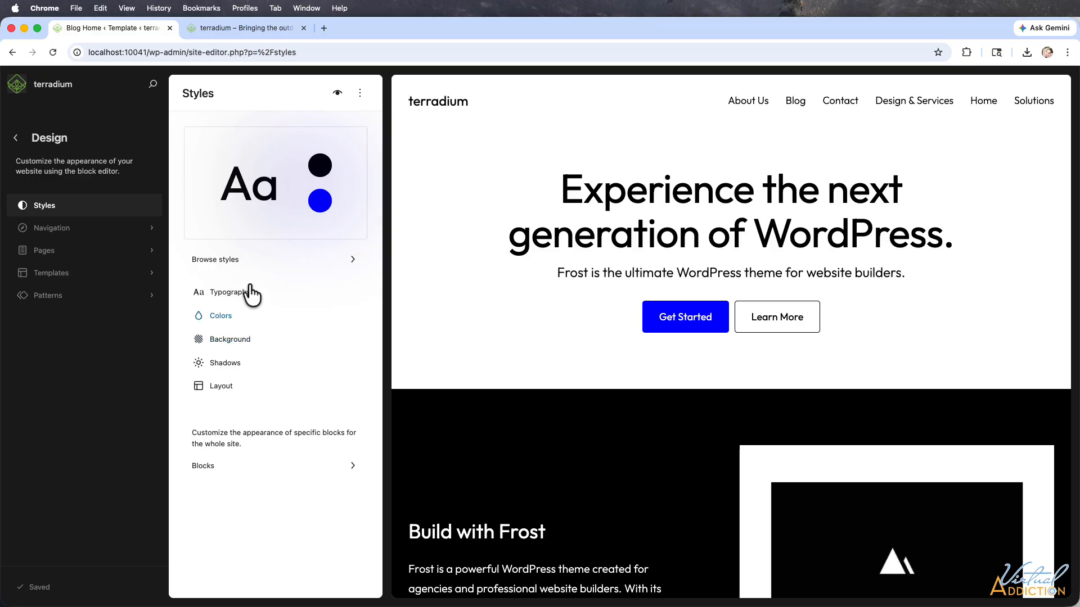
Try the gray, magenta, purple, teal, red and orange palette variations on the site and restore the blue palette
click(231, 259)
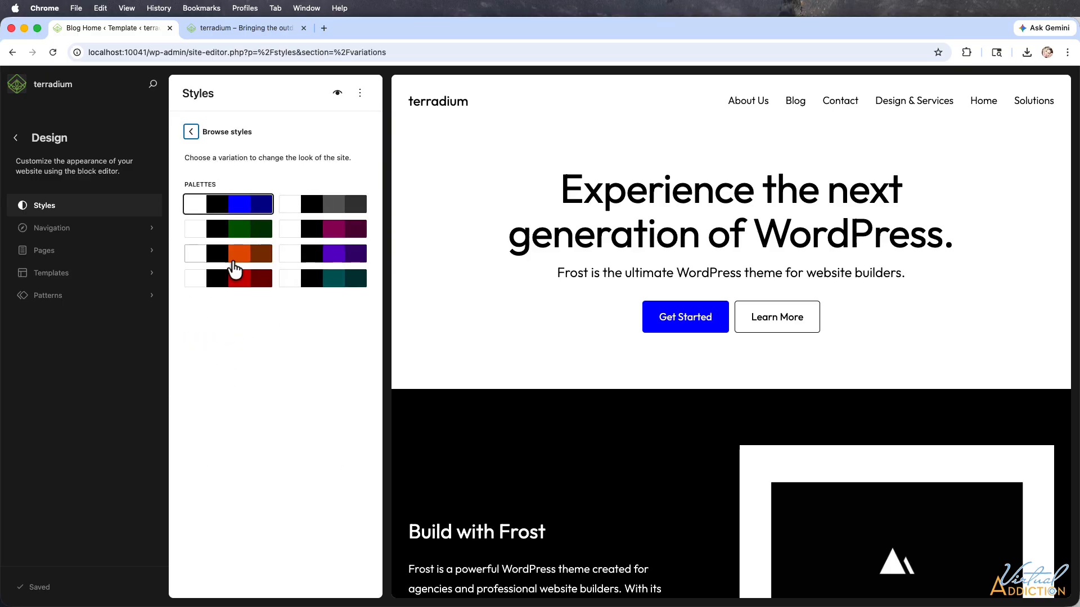
click(307, 212)
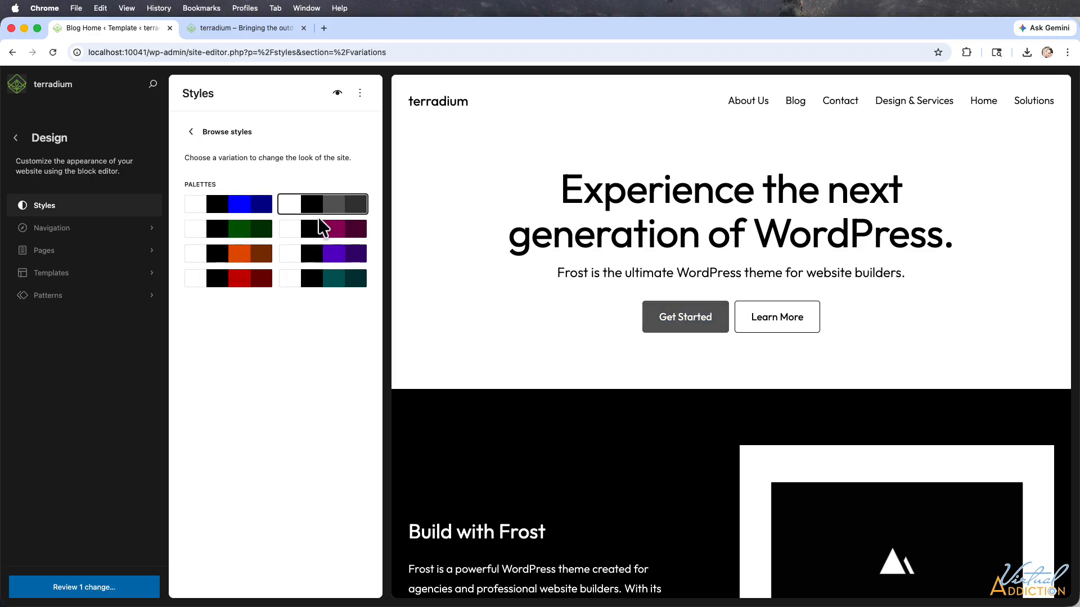
click(320, 231)
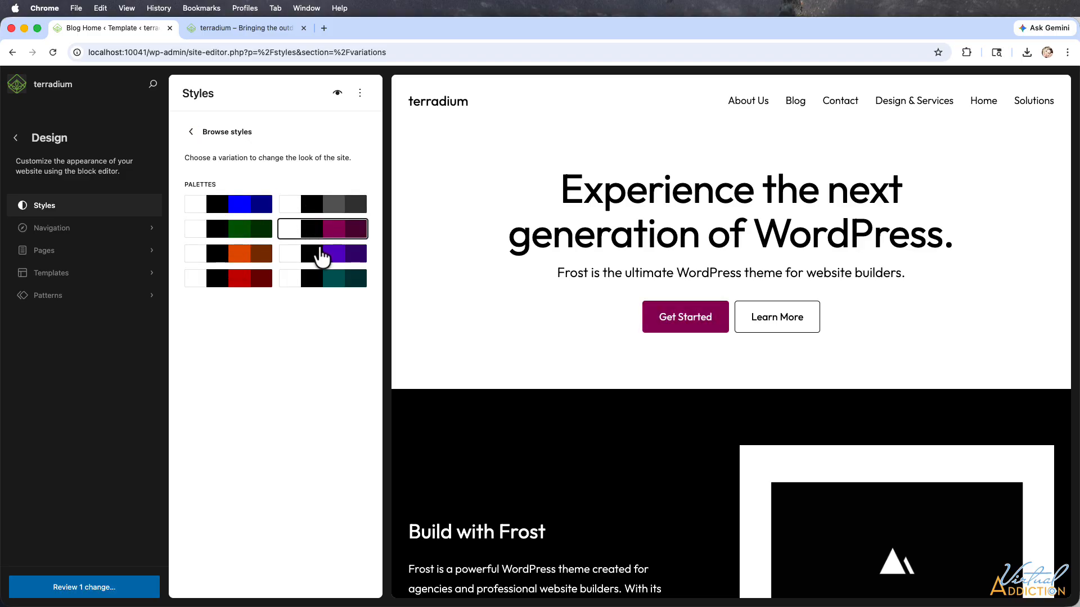
click(322, 254)
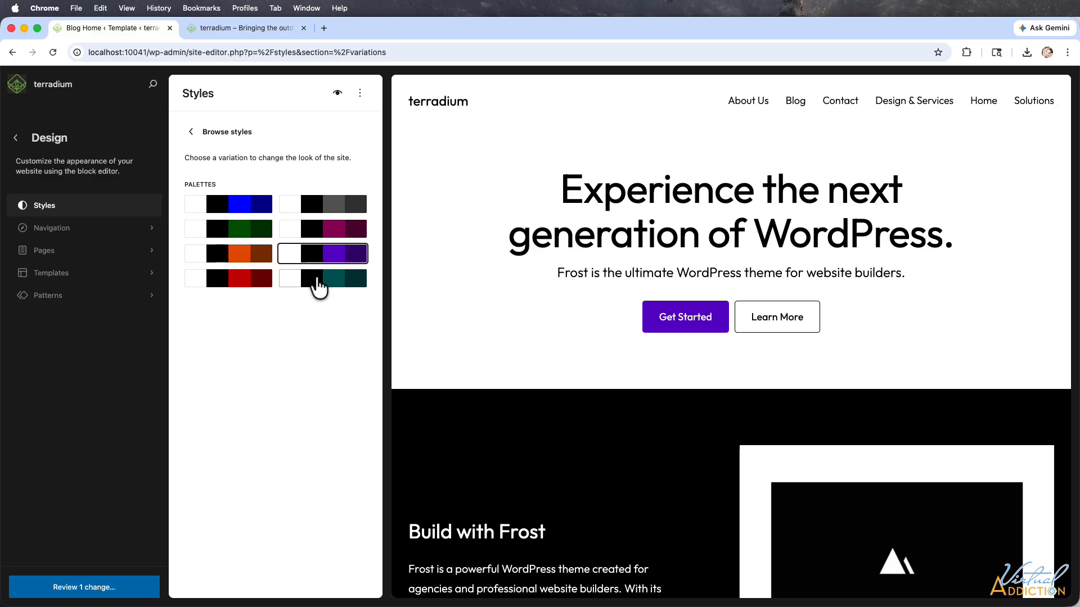
click(315, 281)
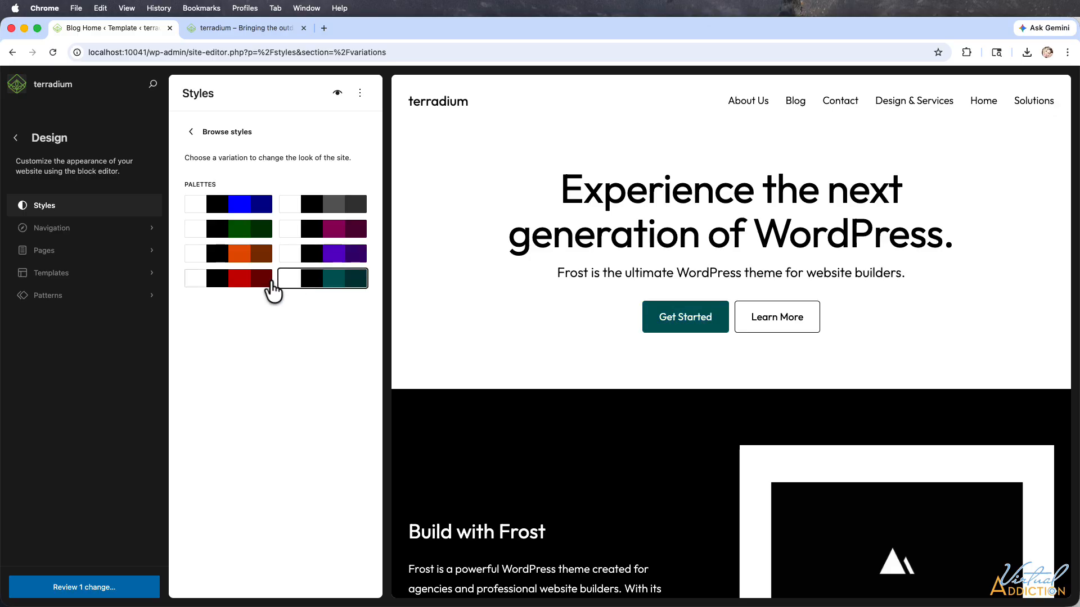
click(231, 275)
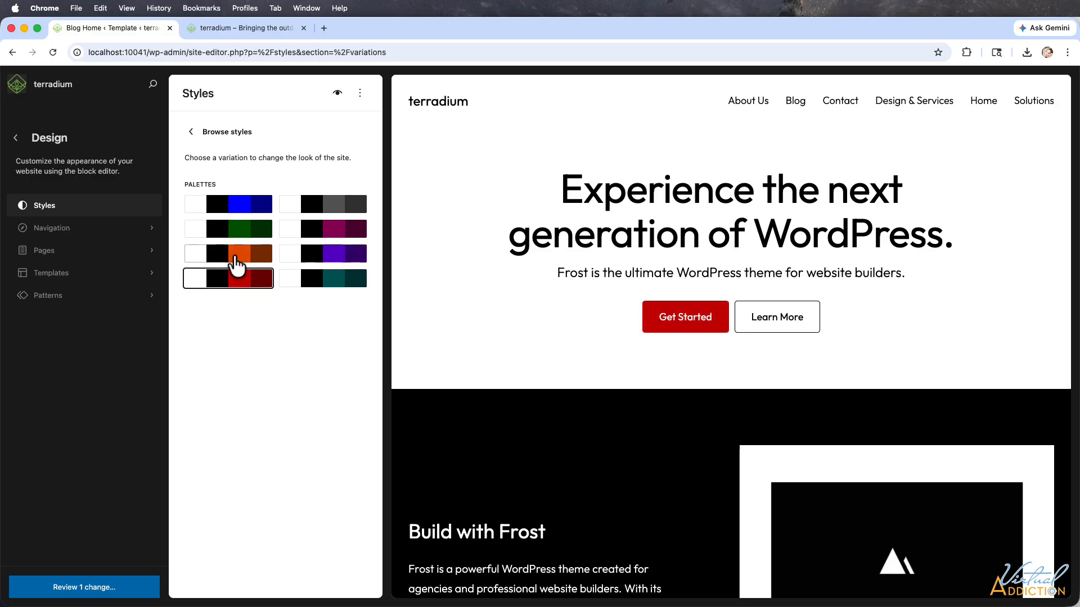
click(236, 260)
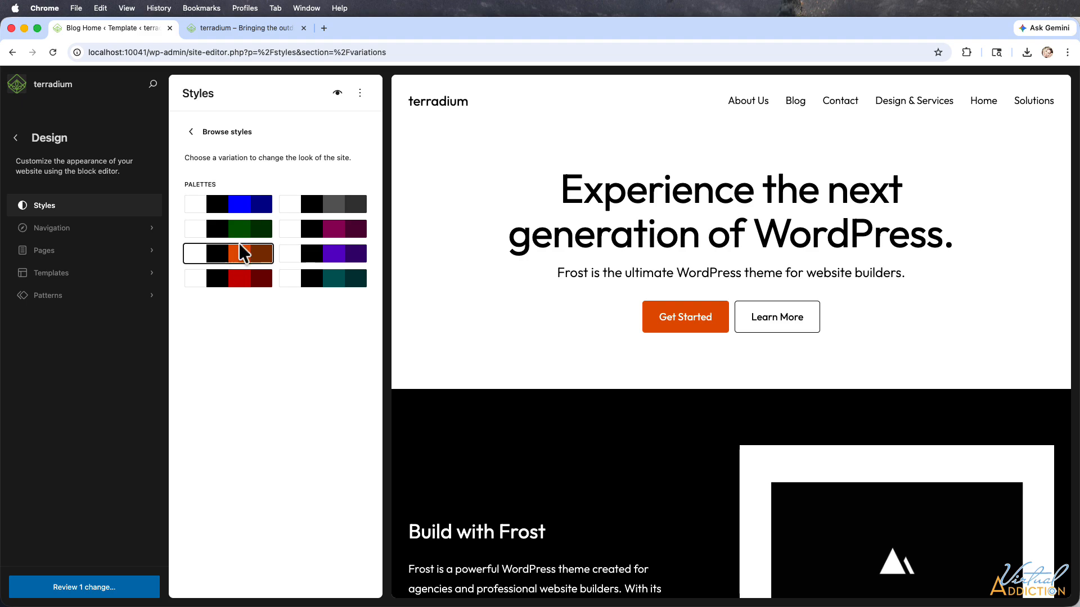
click(237, 212)
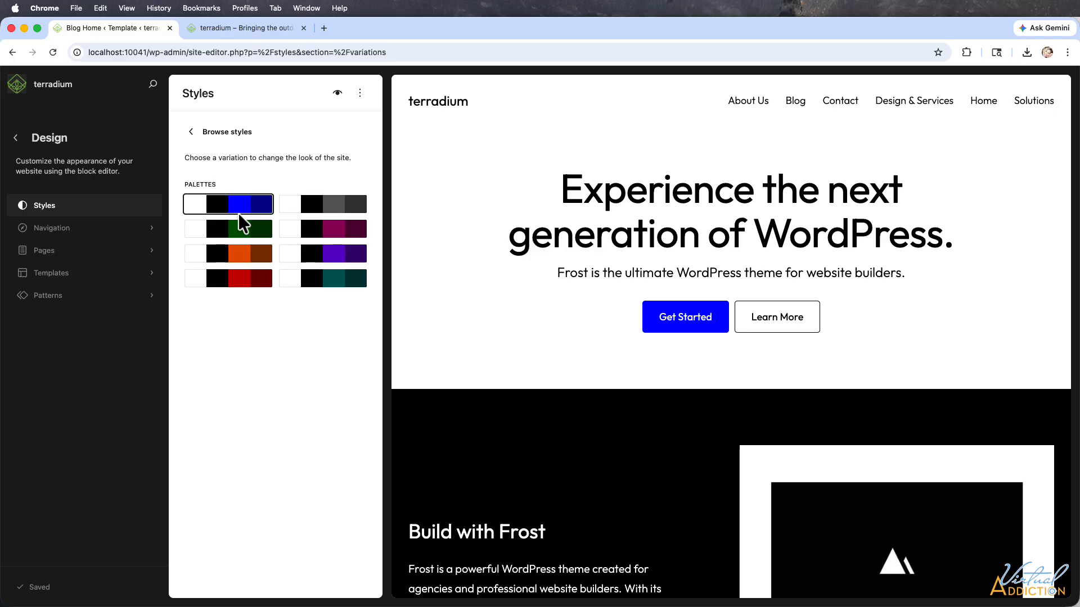
click(191, 133)
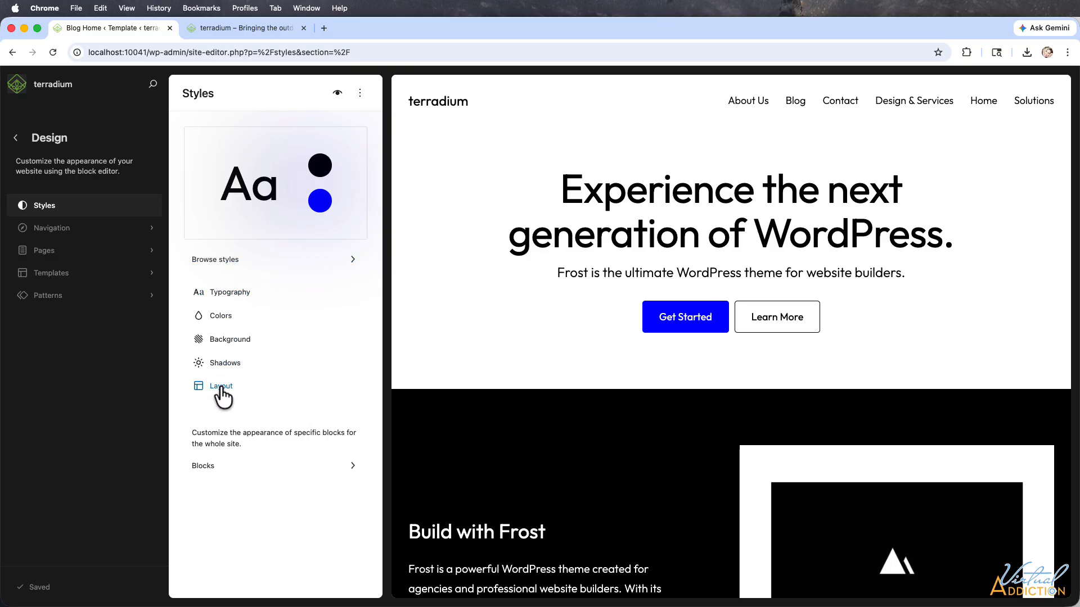
Open the font manager from the site's typography styles and allow access to Google Fonts for installing fonts
click(229, 294)
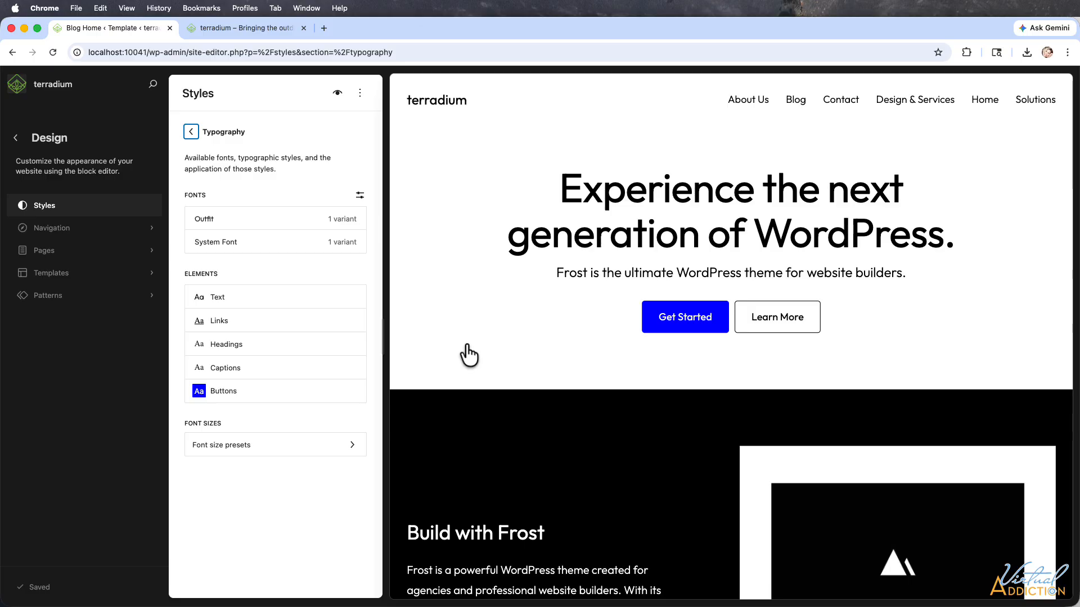
click(214, 218)
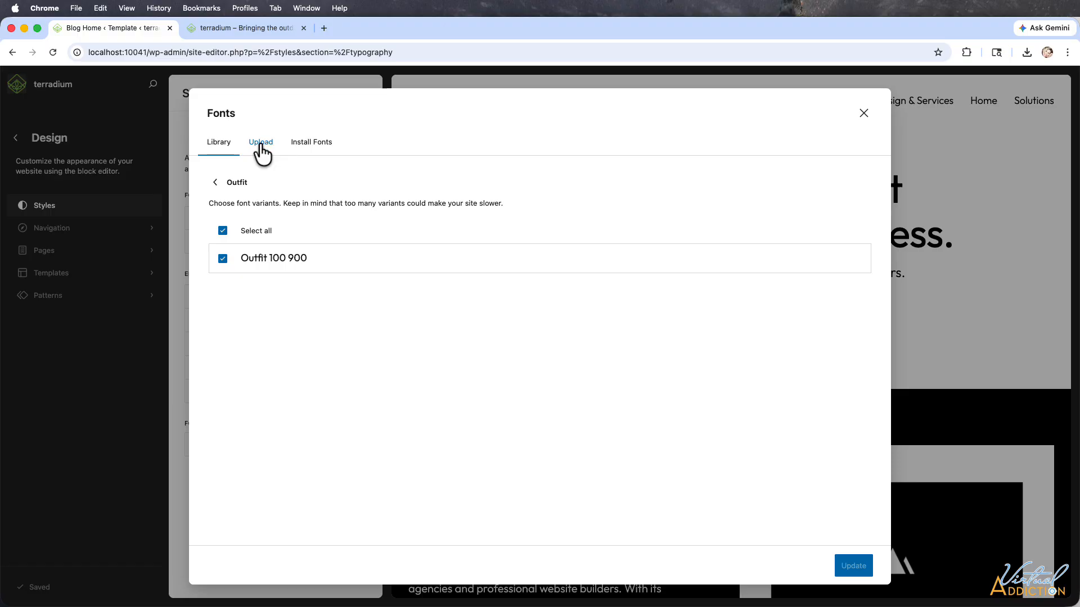
click(312, 143)
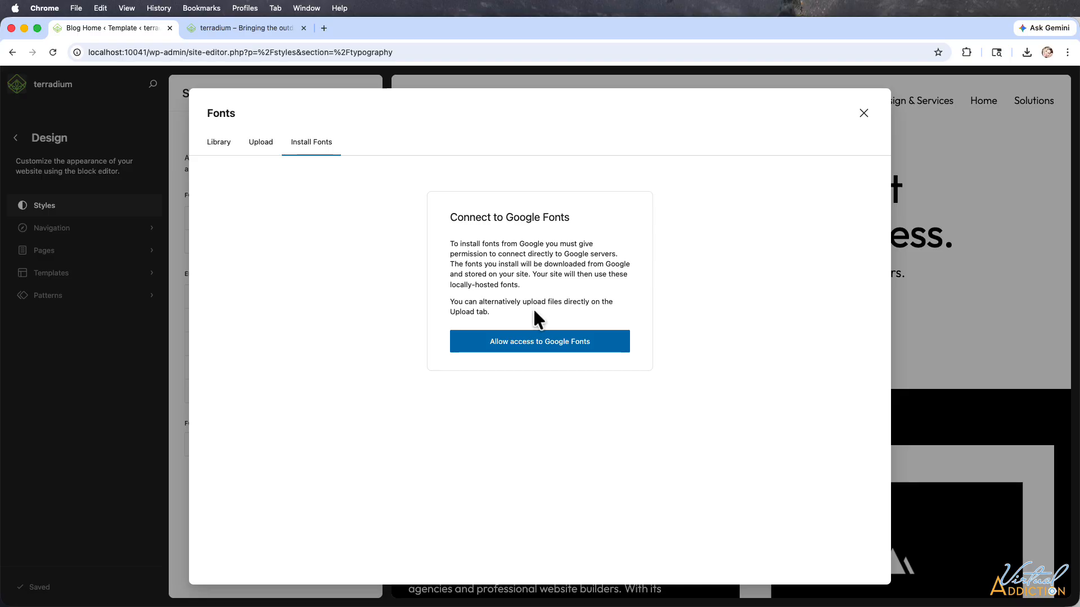
click(531, 345)
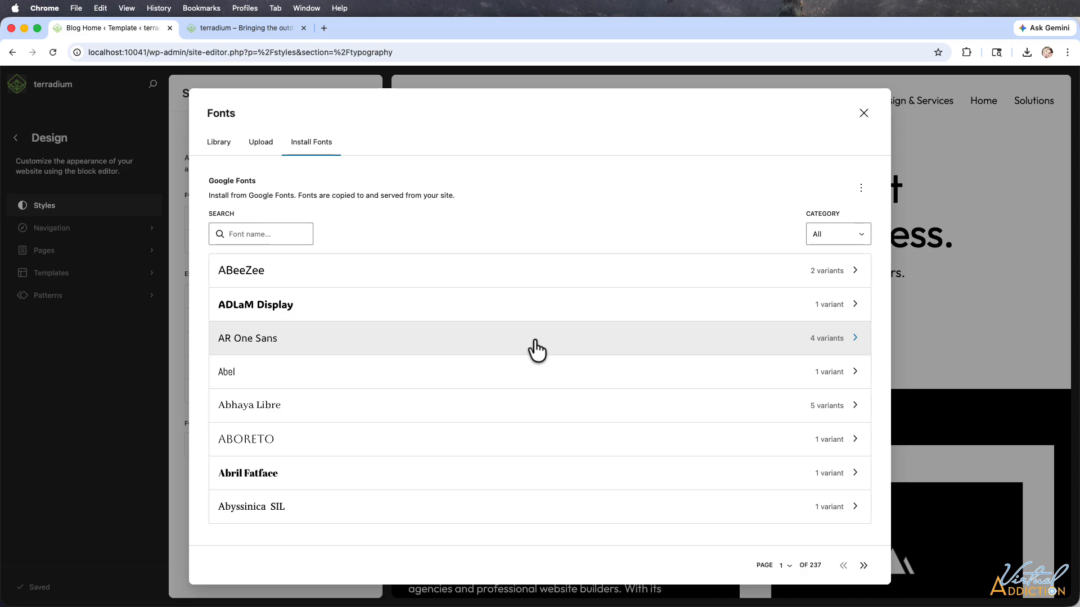
Search Google Fonts for "lato" and open the list of installable Lato variants
click(261, 235)
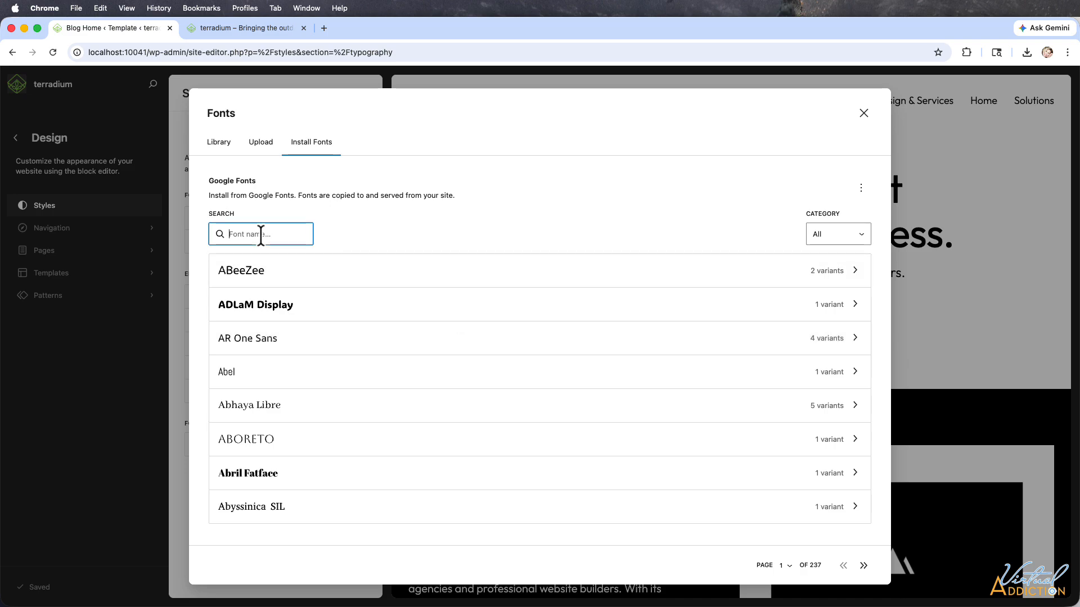
text(lato)
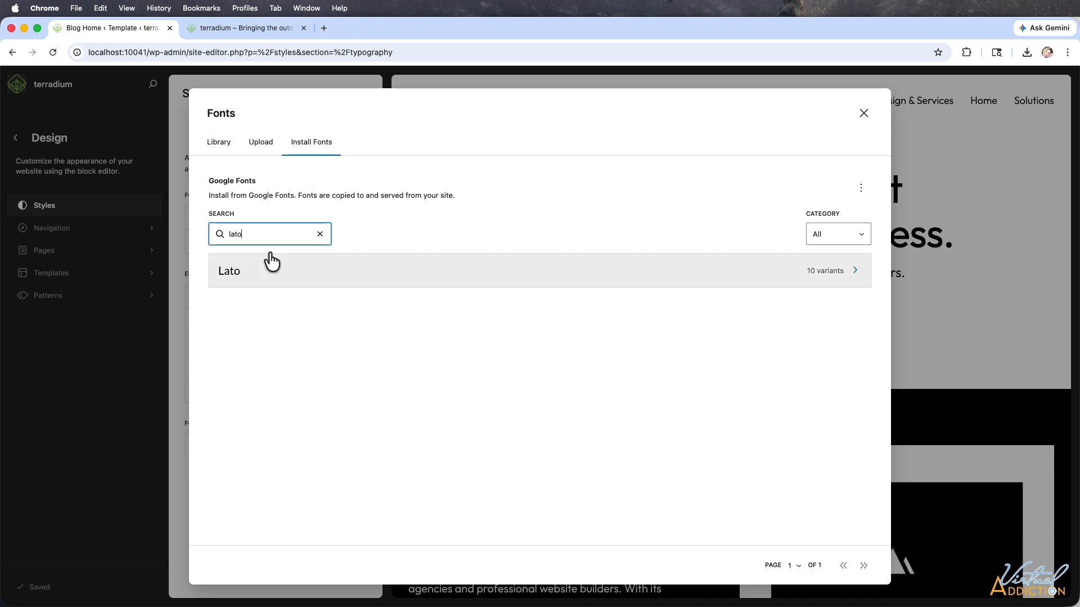
click(561, 276)
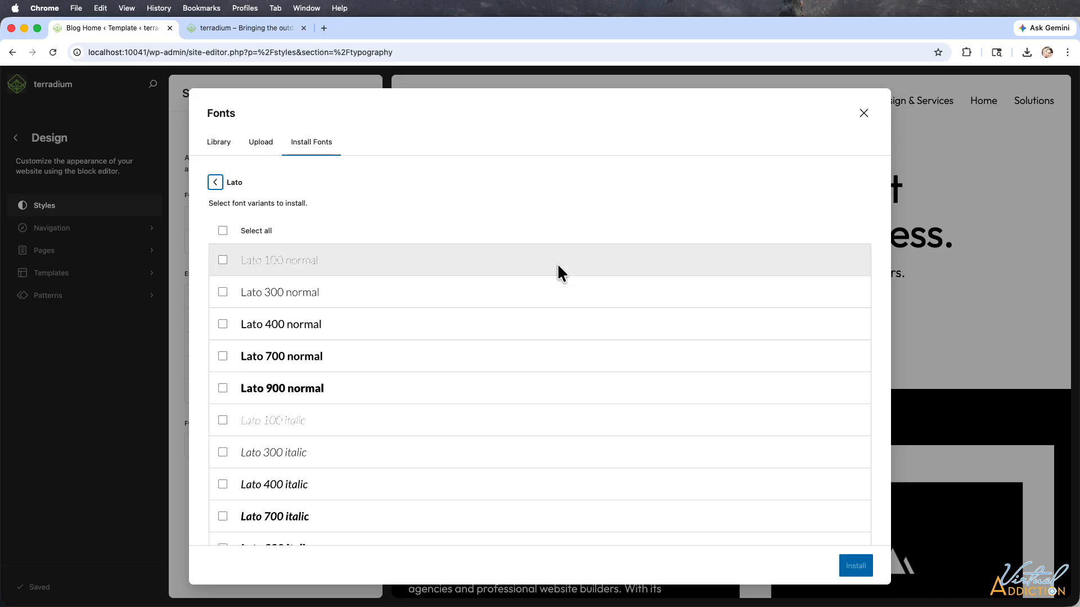
scroll(386, 459, down, 2)
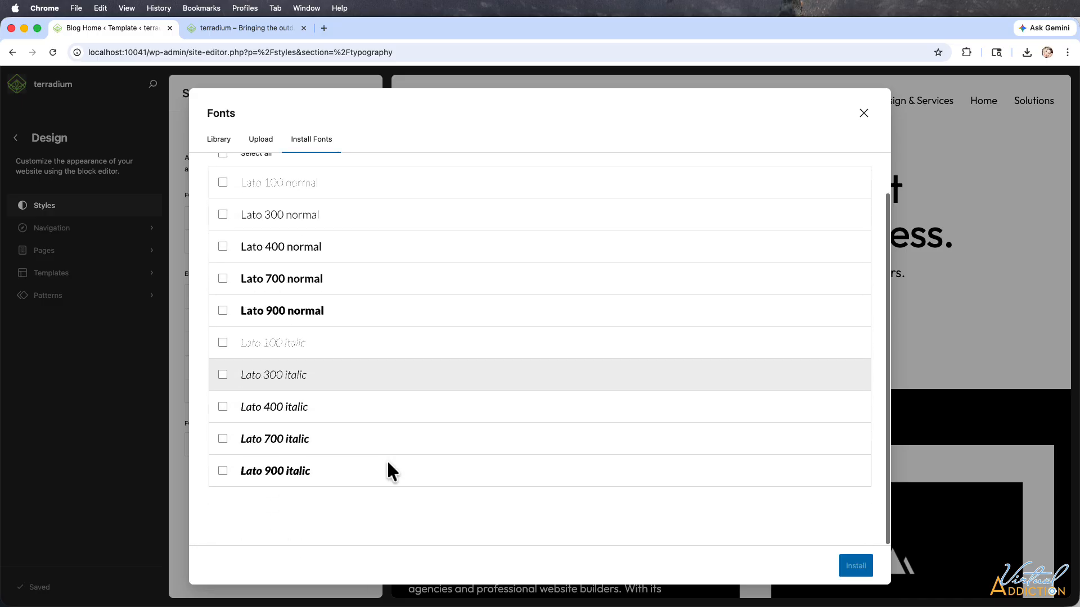
scroll(386, 458, up, 2)
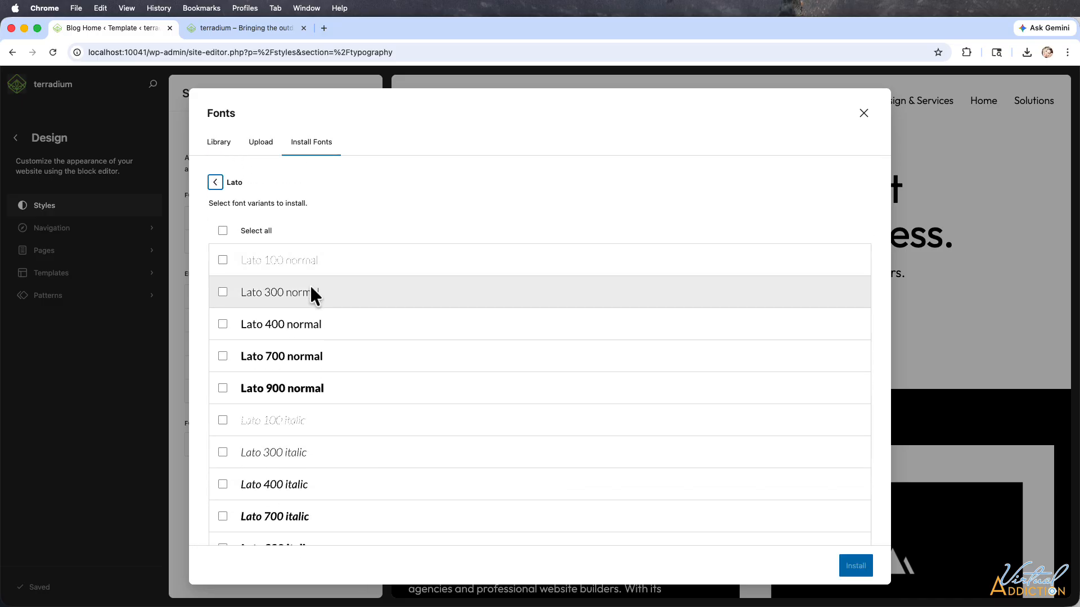
Install the Lato 300, 400, 700 and 900 normal variants plus Lato 400 italic, and dismiss the notice
click(223, 292)
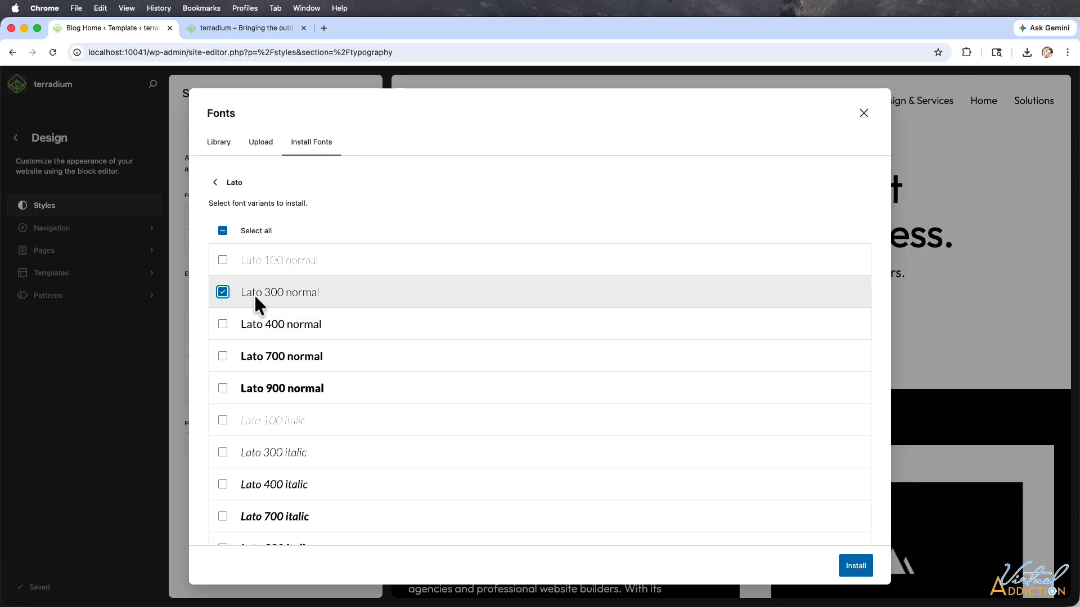
click(223, 325)
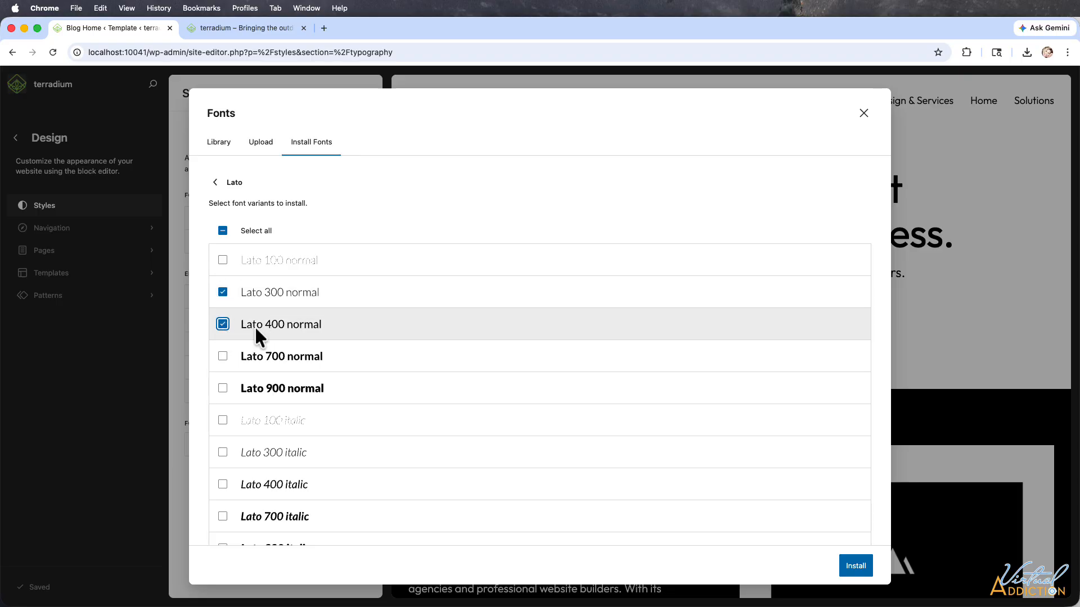
click(223, 358)
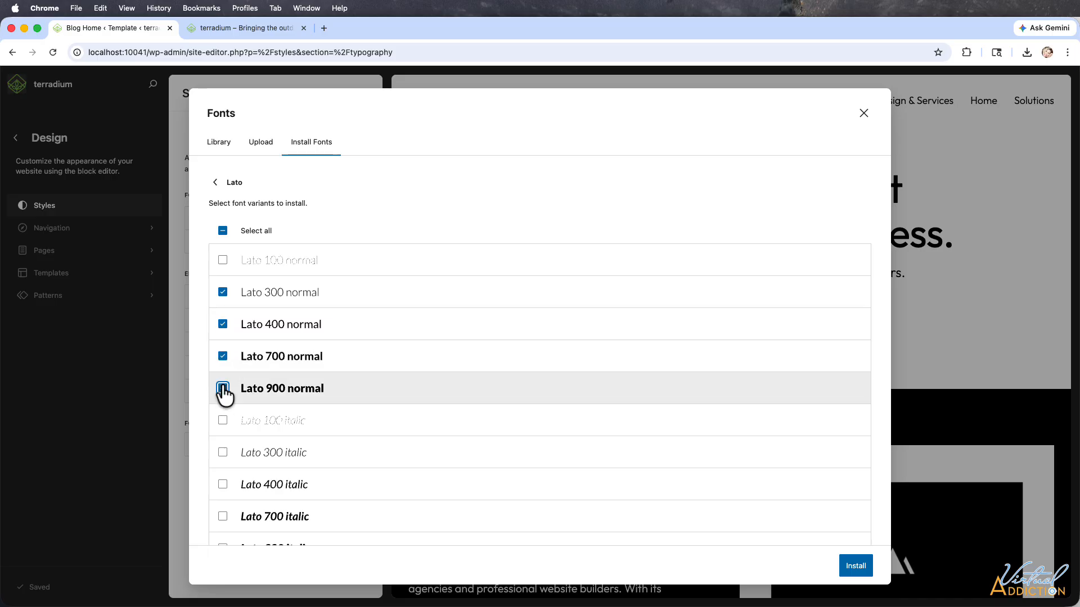
click(223, 388)
scroll(234, 405, down, 3)
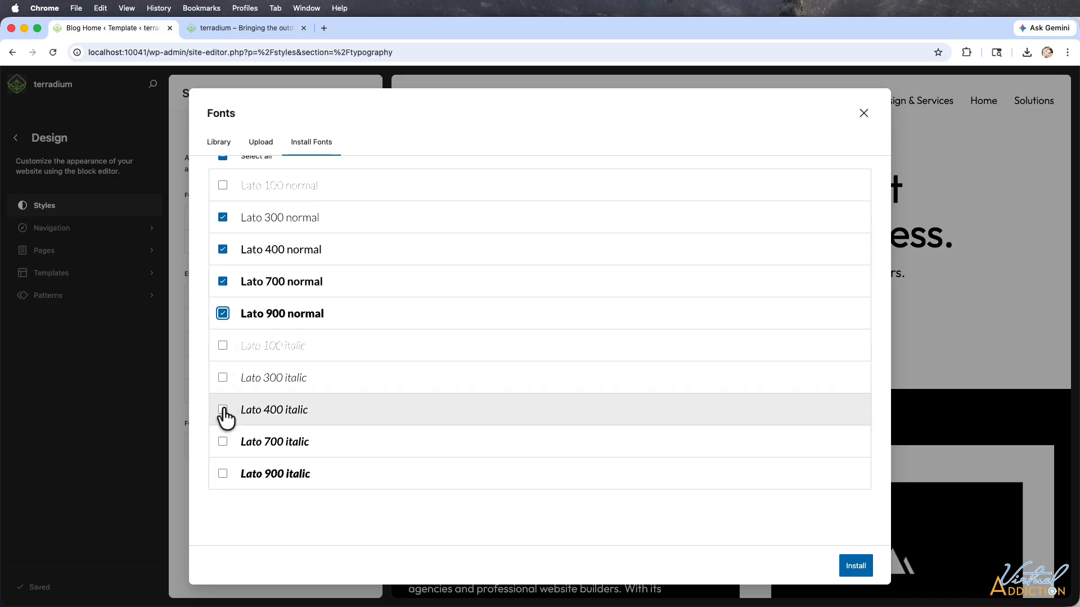
click(224, 410)
click(855, 568)
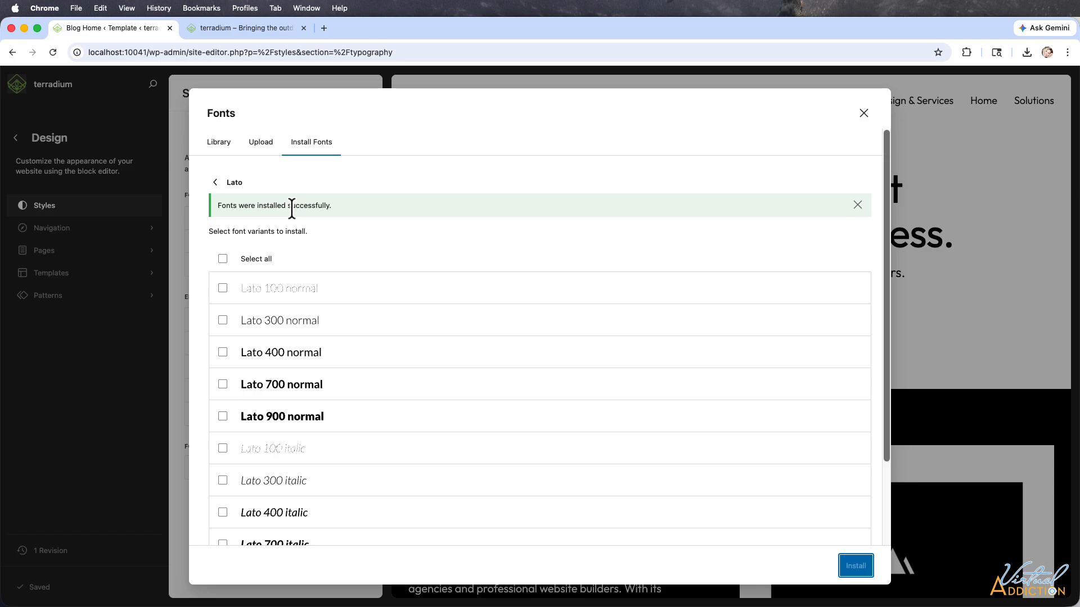
click(856, 206)
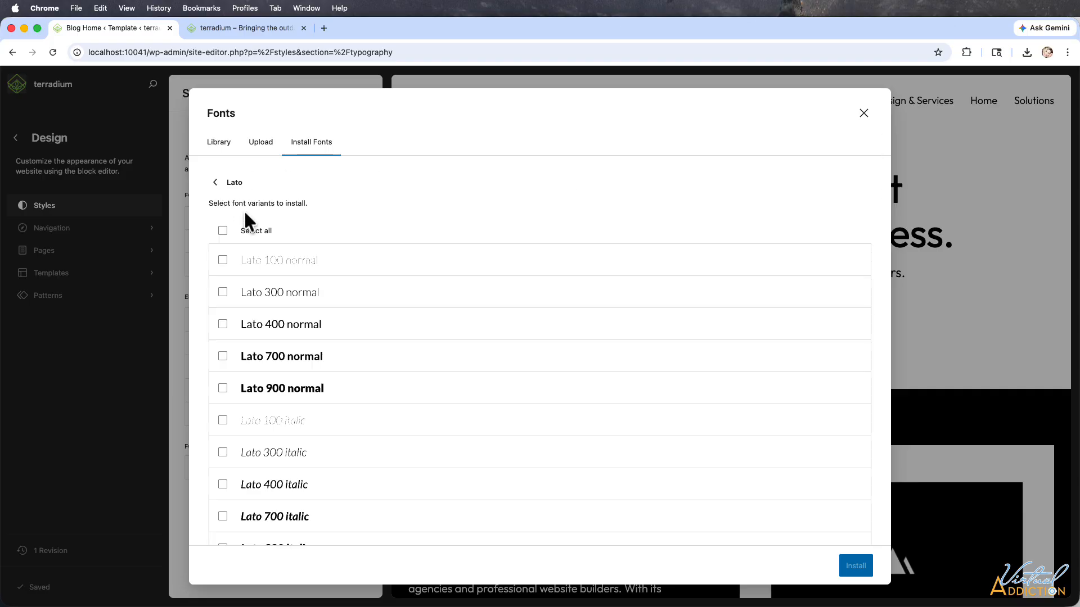
Find Allura in Google Fonts, install its 400 normal variant and close the font manager
click(217, 183)
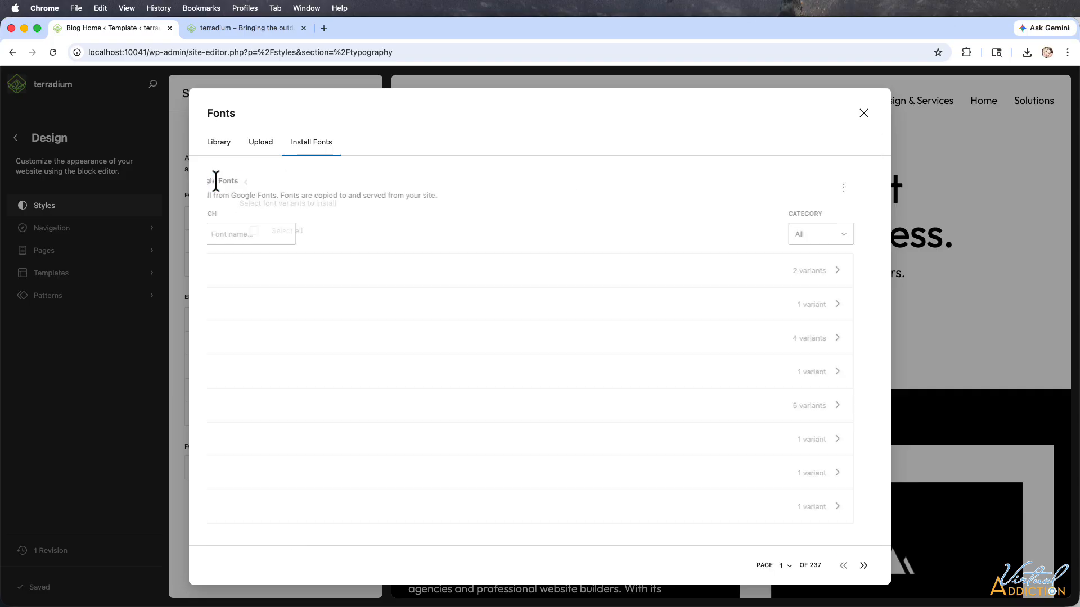
click(254, 230)
text(Allura)
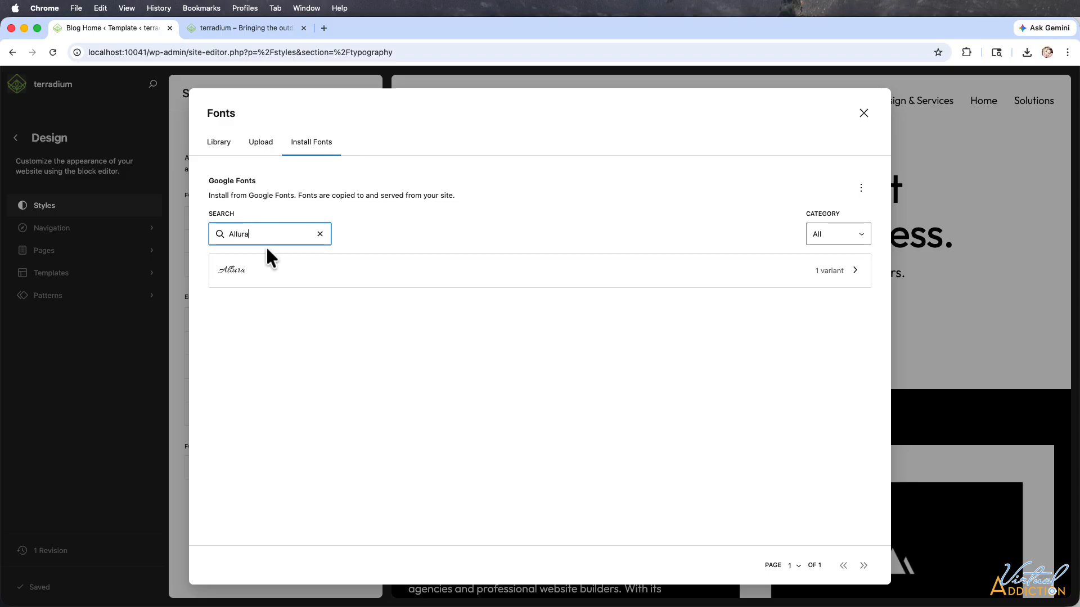
click(256, 268)
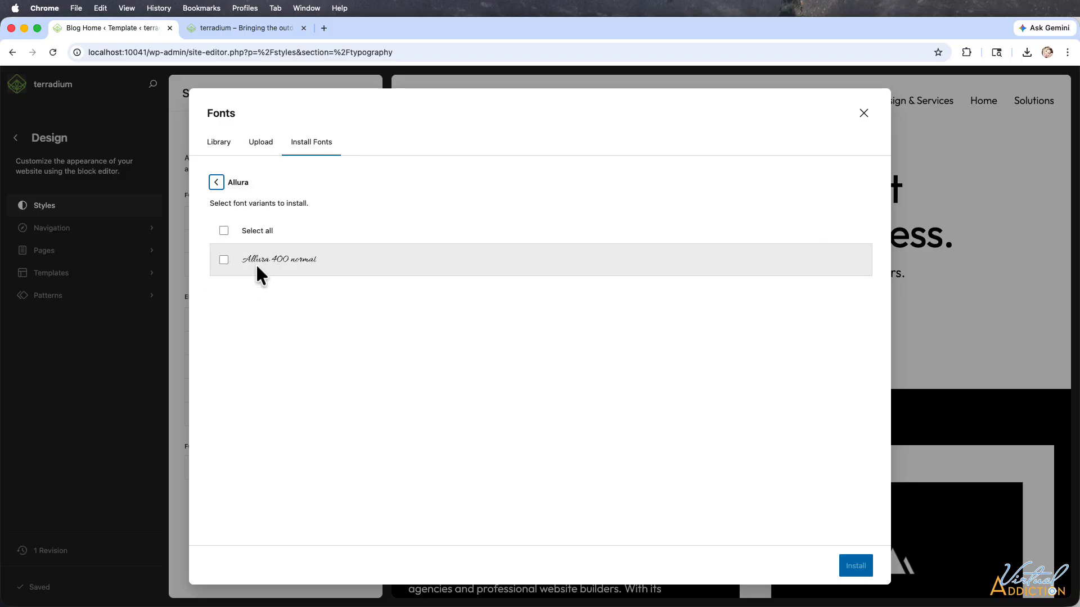
click(223, 260)
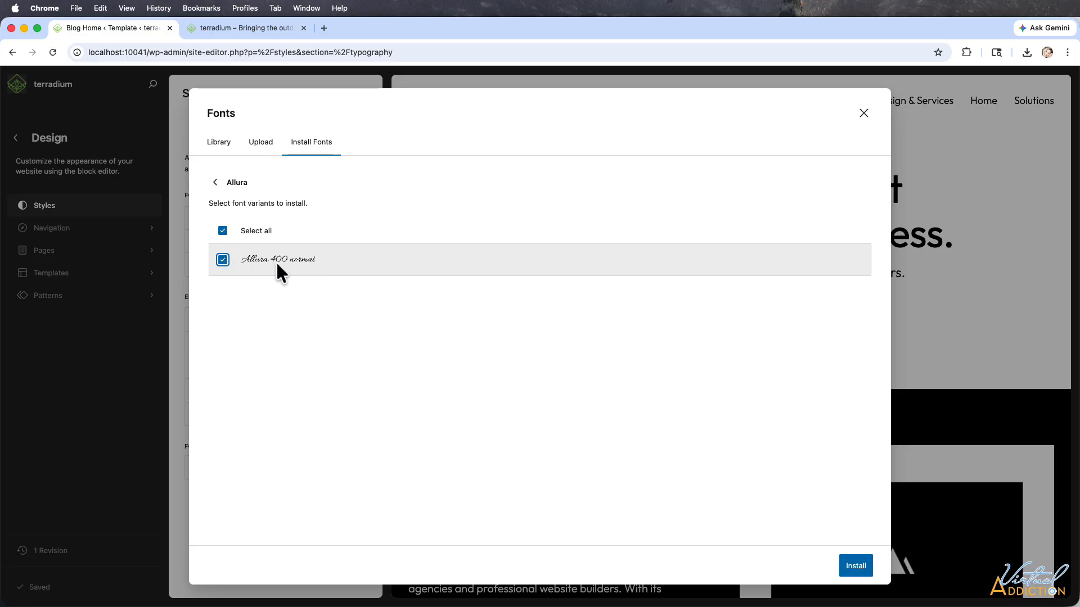
click(858, 570)
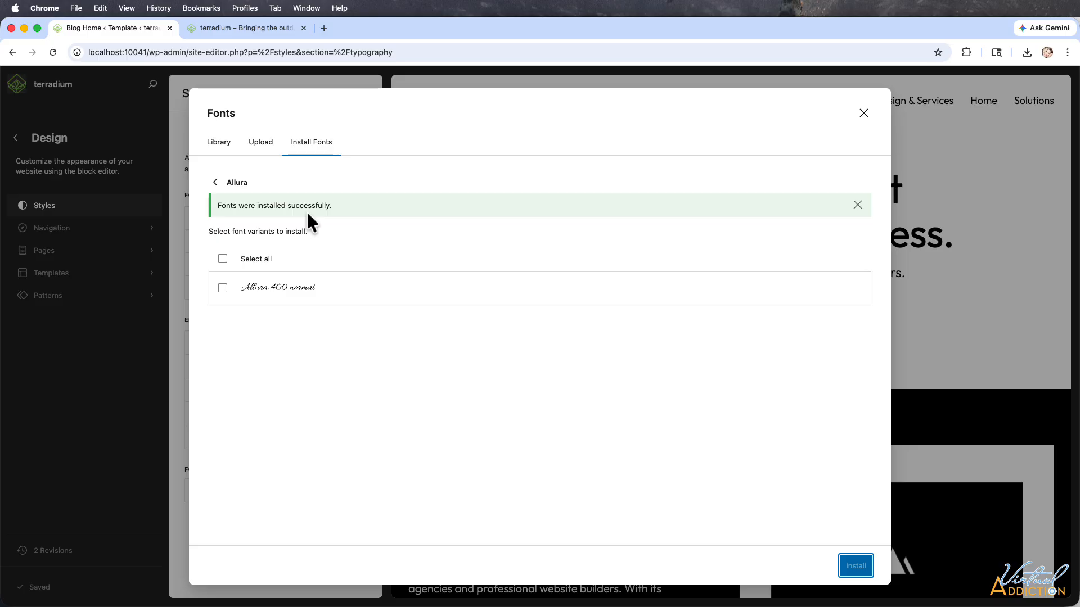
click(864, 113)
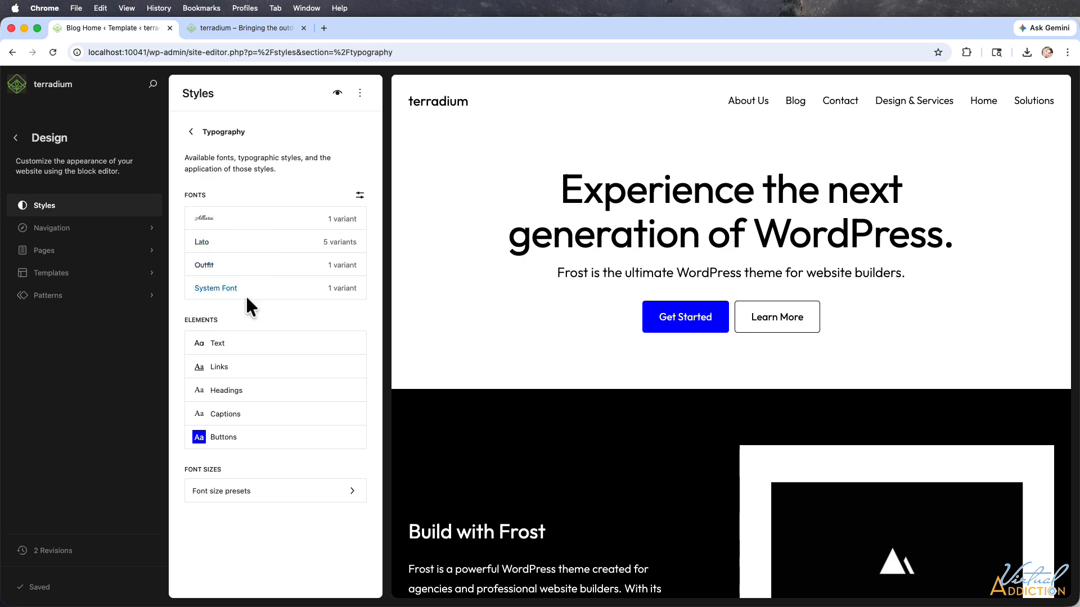
Set the site's Text element font to Lato and return to the typography overview
click(227, 345)
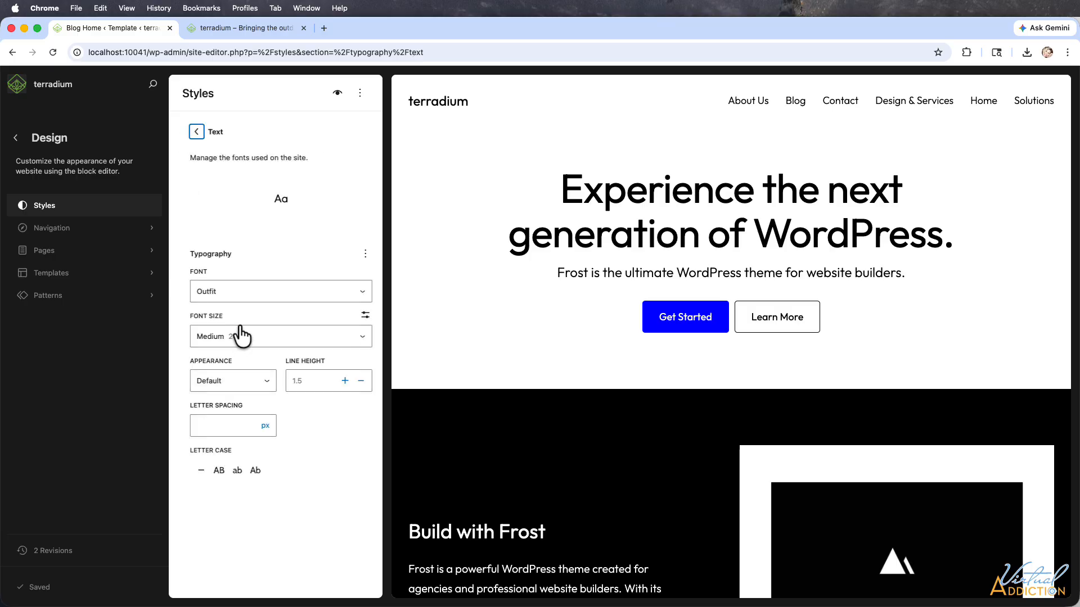
click(234, 294)
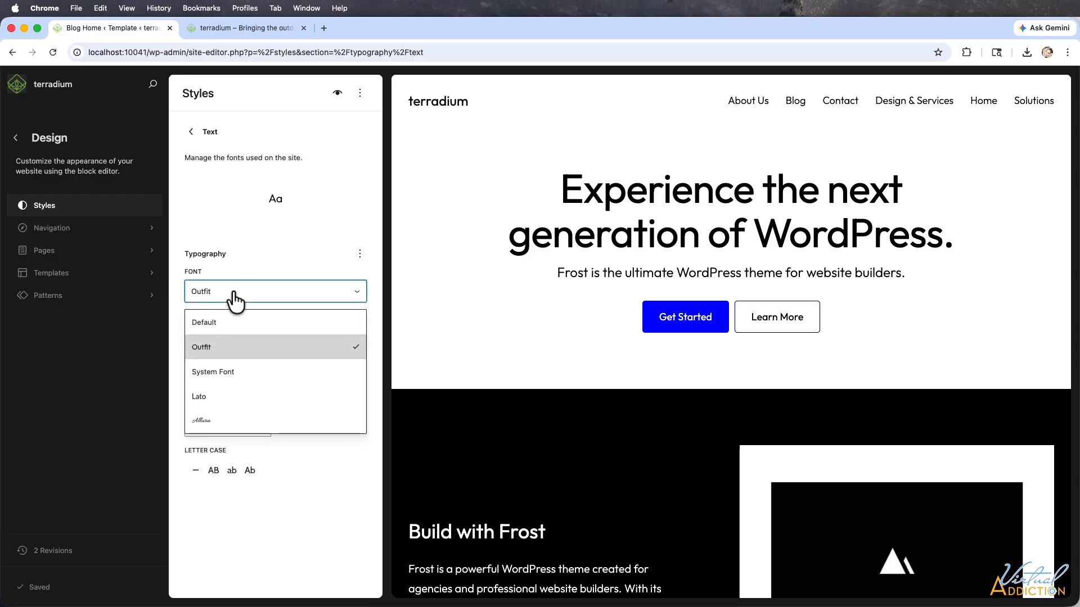
click(207, 391)
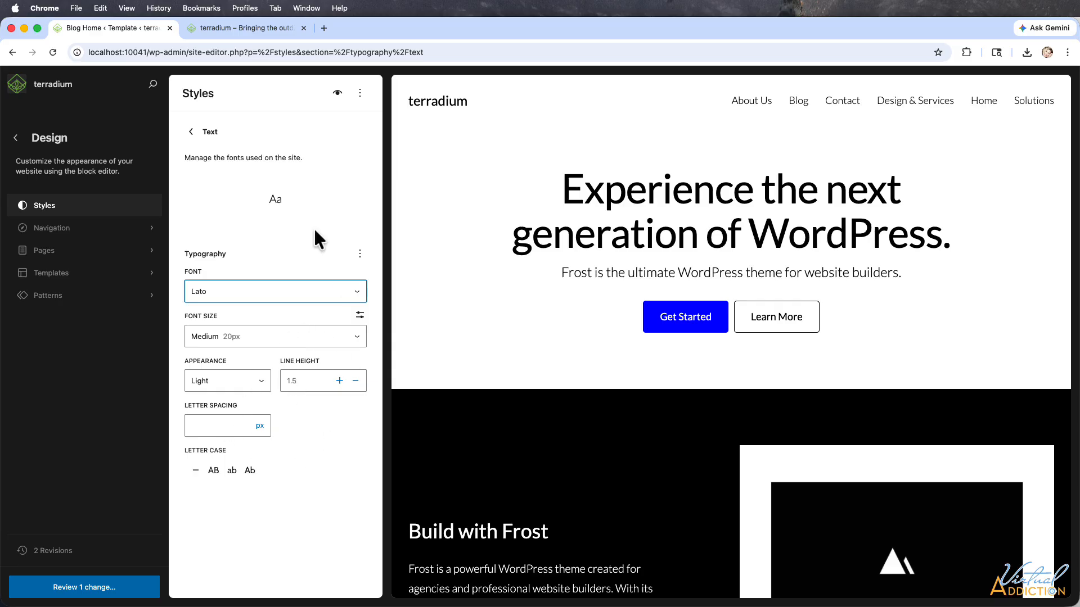
click(191, 133)
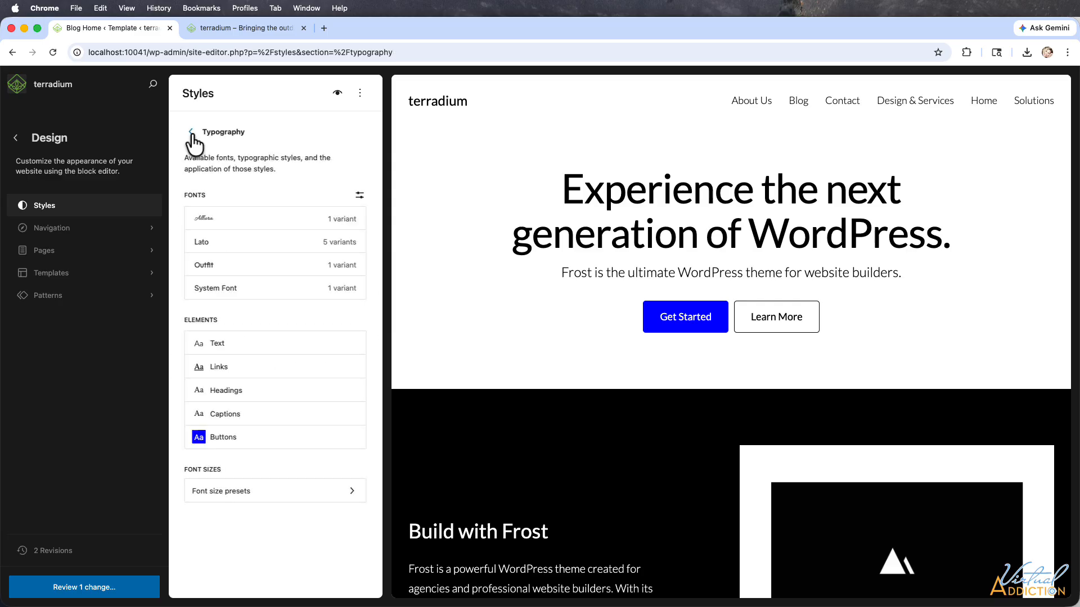
Set the font of the Links element to Lato and return to the typography overview
click(231, 365)
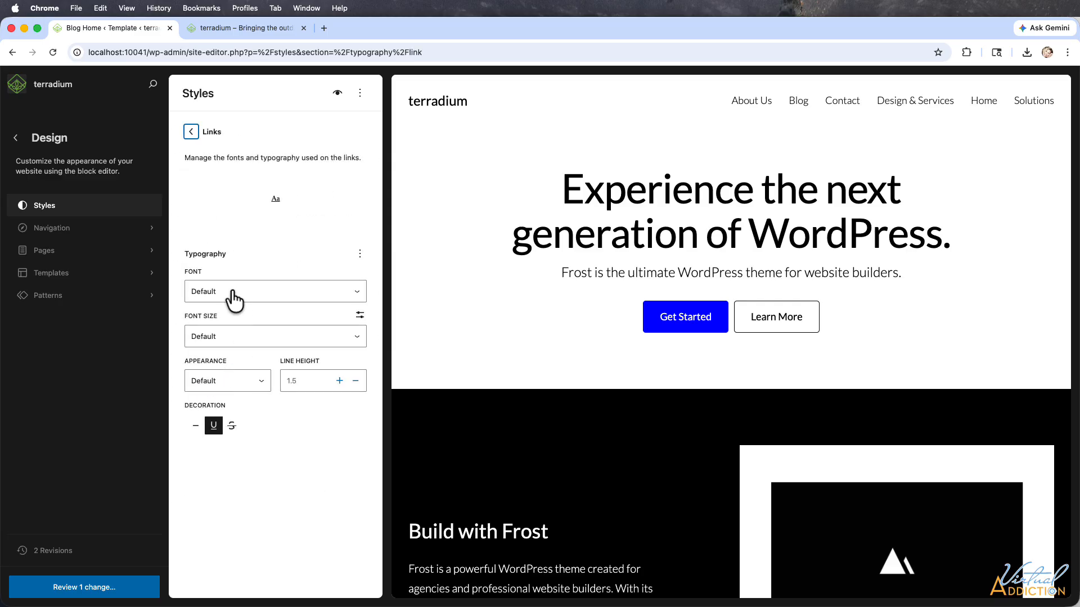
click(234, 295)
click(211, 396)
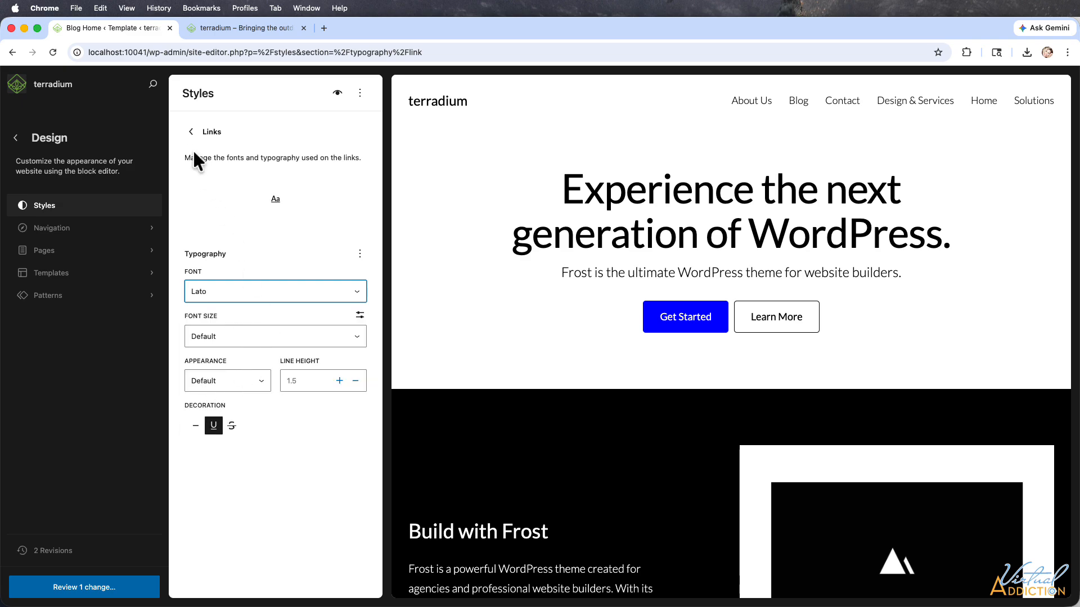
click(191, 133)
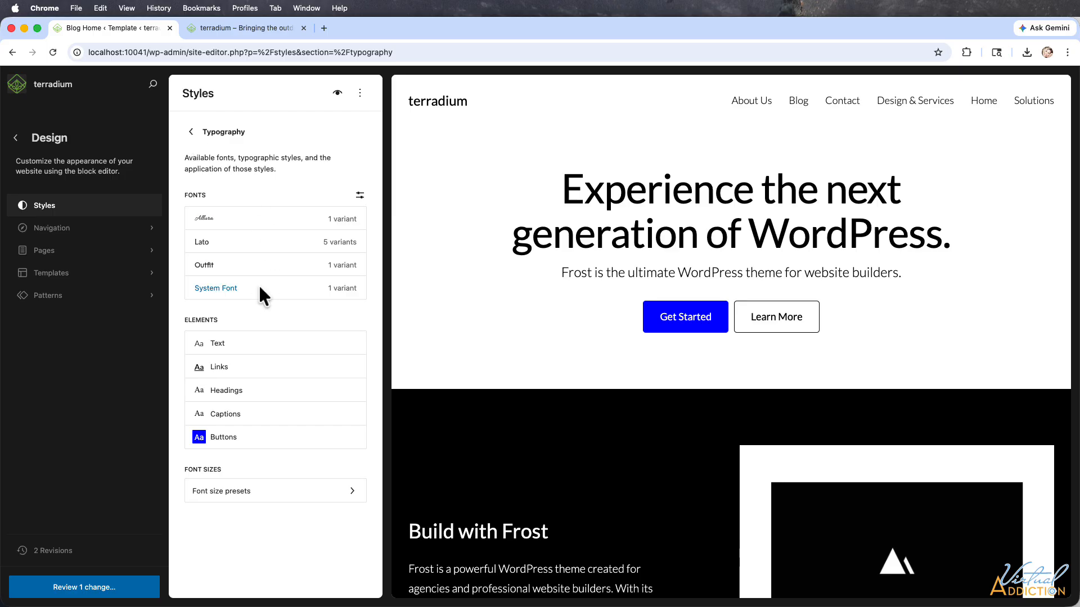
Set the typography for all headings to Lato with the Light appearance and return to the typography overview
click(244, 393)
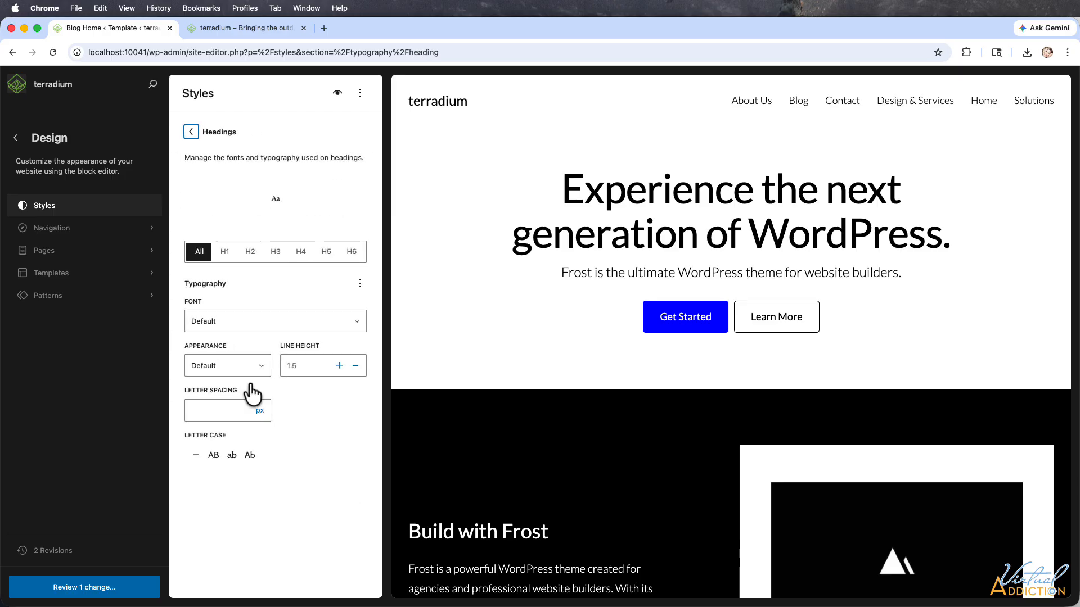
click(234, 322)
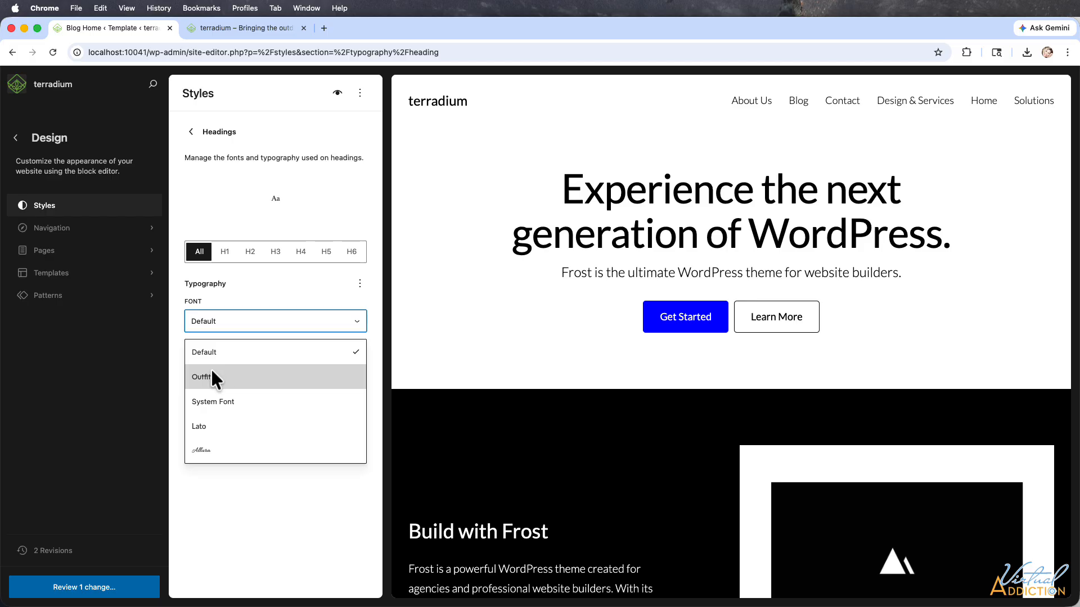
click(206, 425)
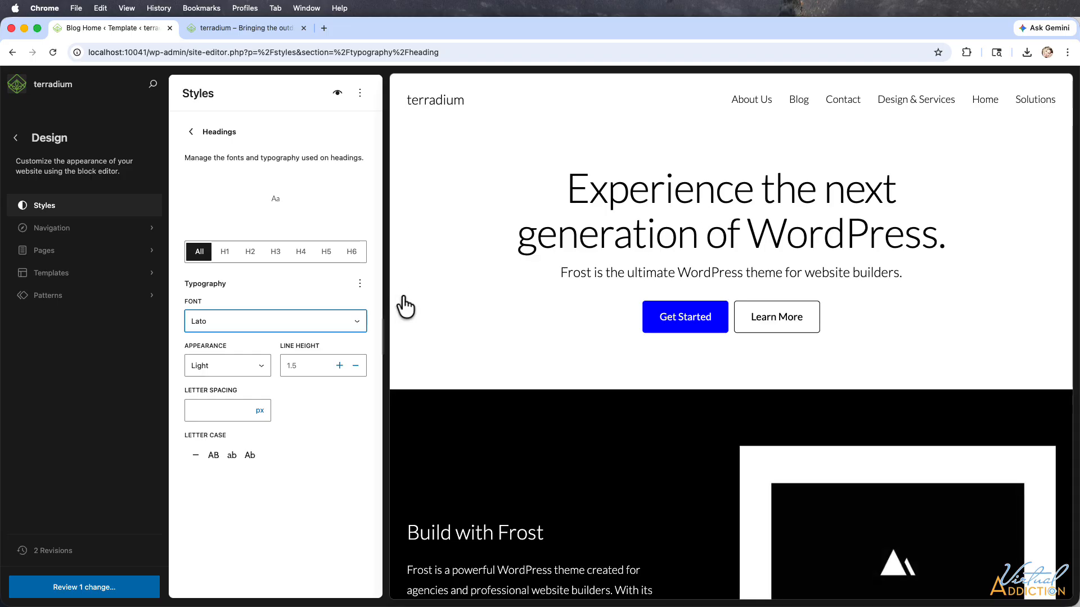
click(190, 135)
Set the Captions element to Lato with the Regular Italic appearance and return to the typography overview
click(239, 415)
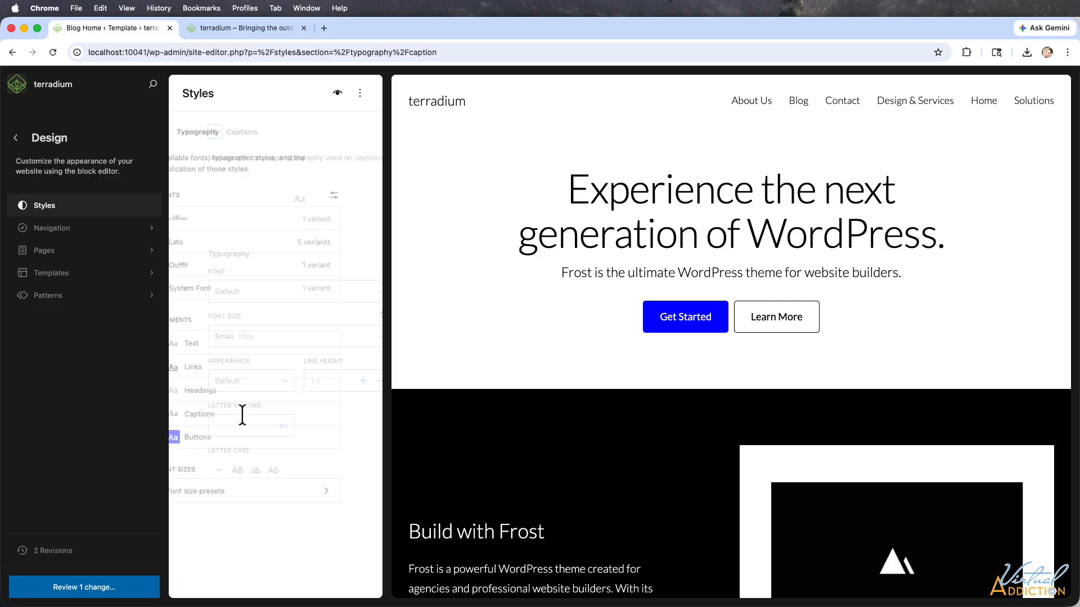
click(233, 292)
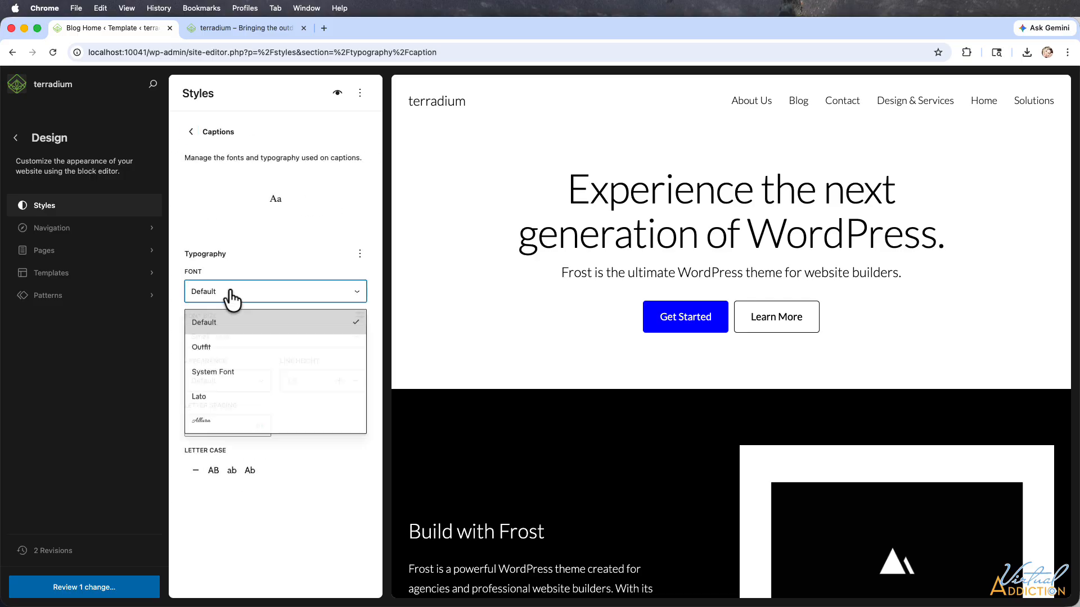
click(213, 397)
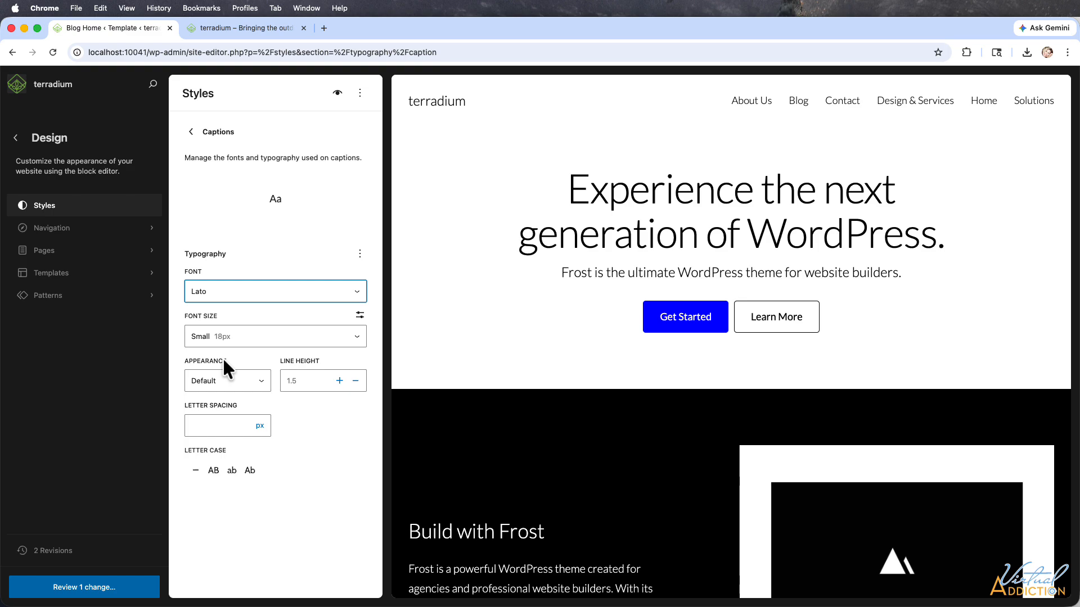
click(242, 382)
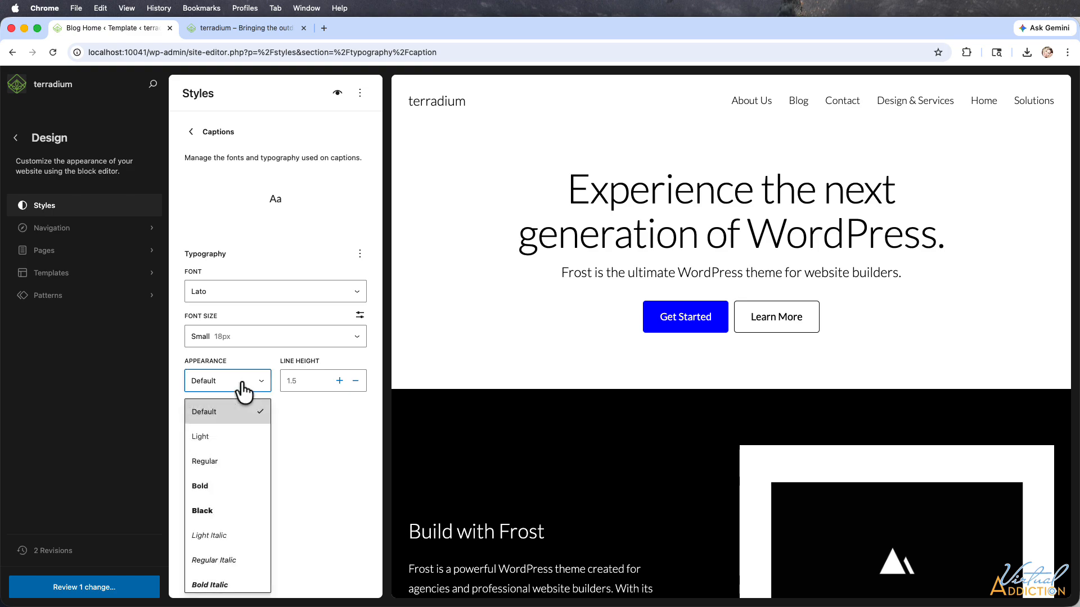
click(215, 559)
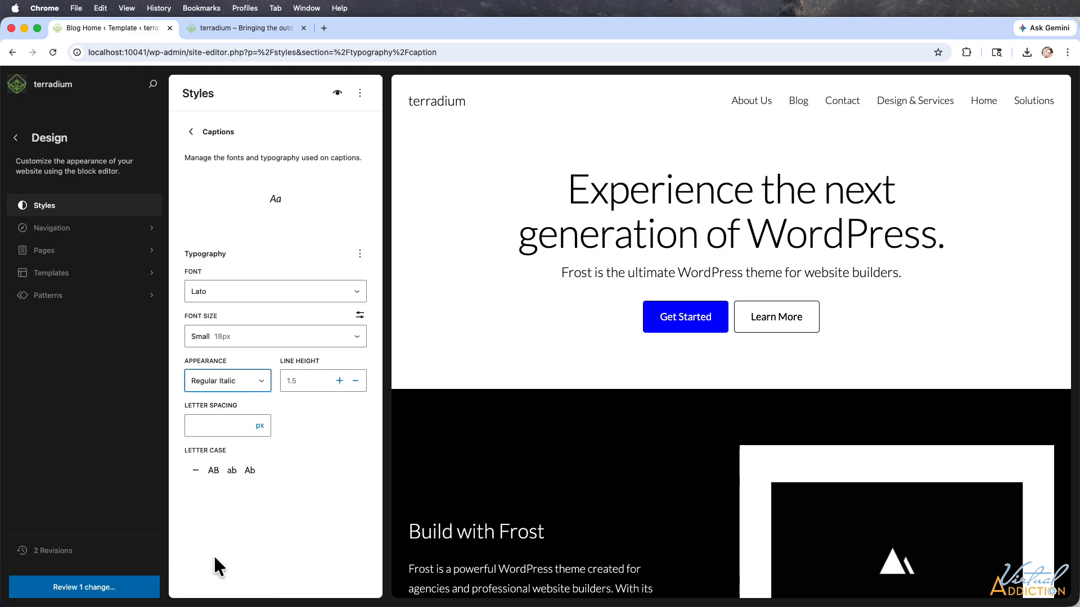
click(190, 133)
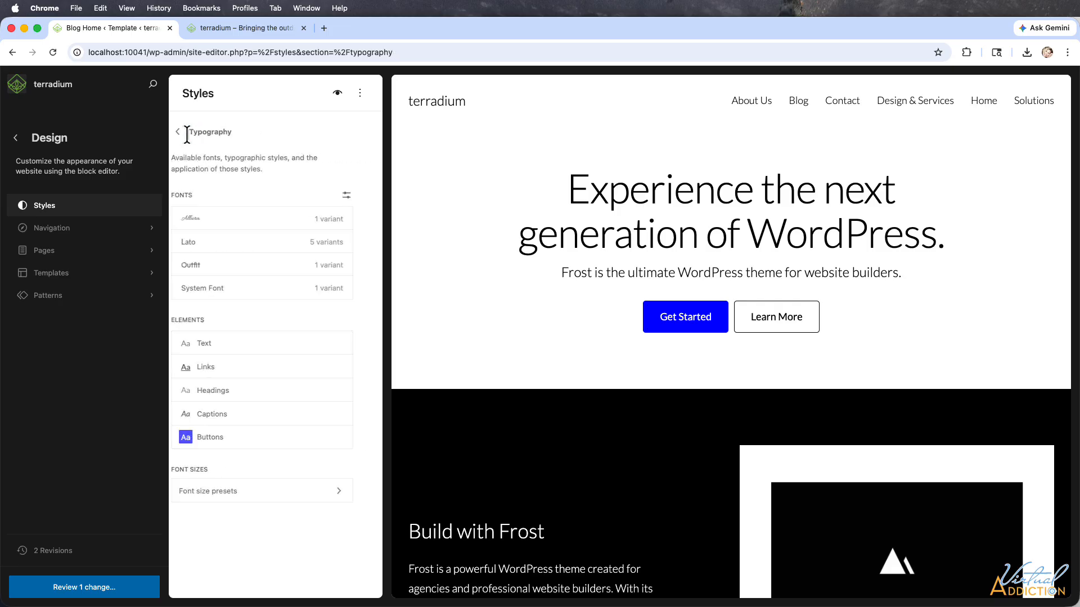
Set the Buttons element to Lato with the Regular appearance and return to the typography overview
click(235, 436)
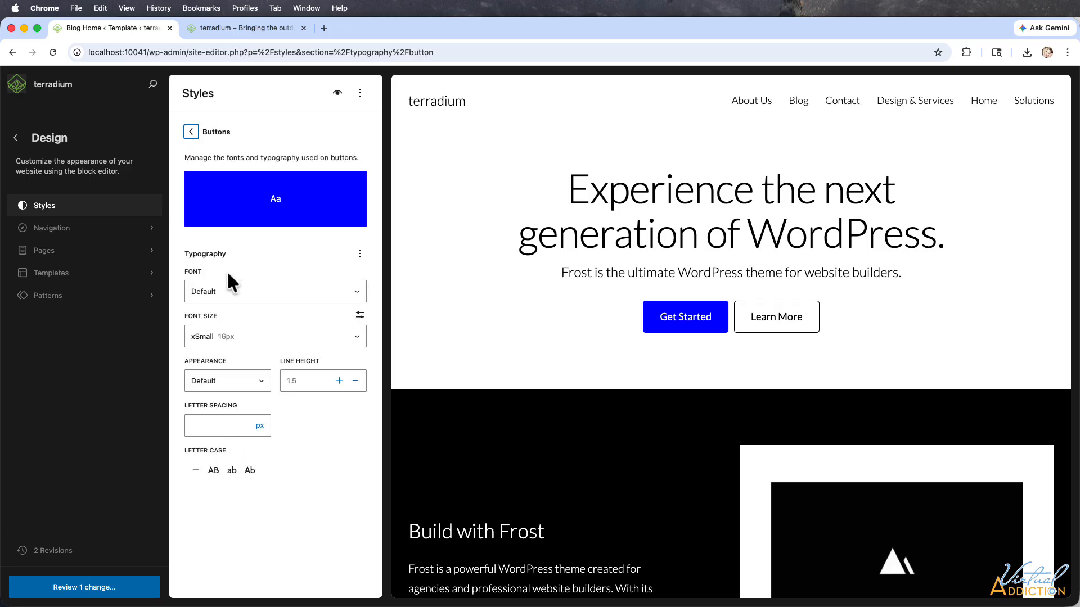
click(228, 293)
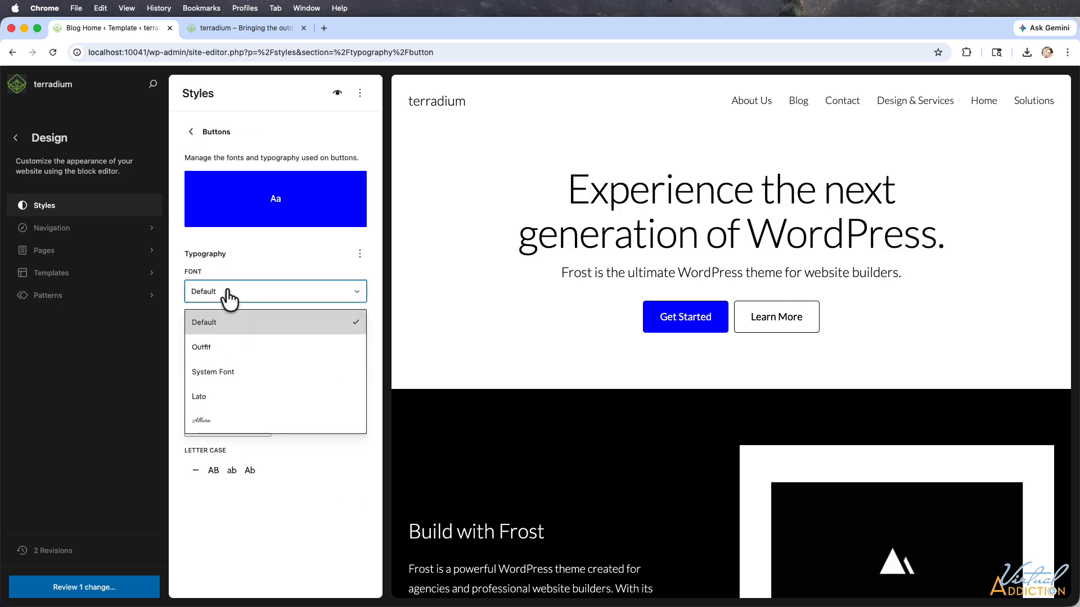
click(200, 393)
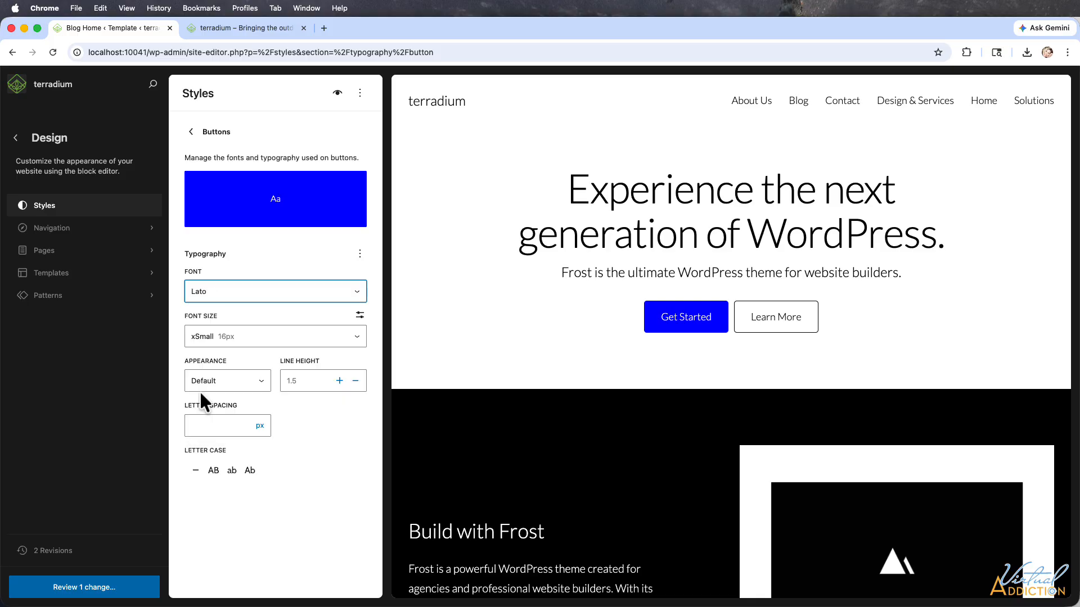
click(237, 389)
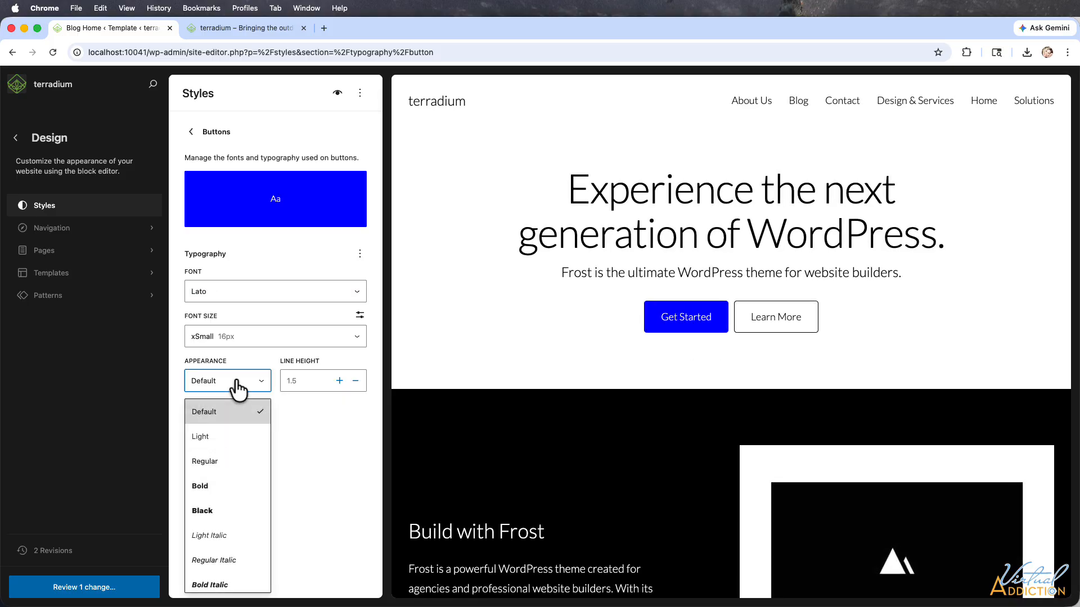
click(203, 460)
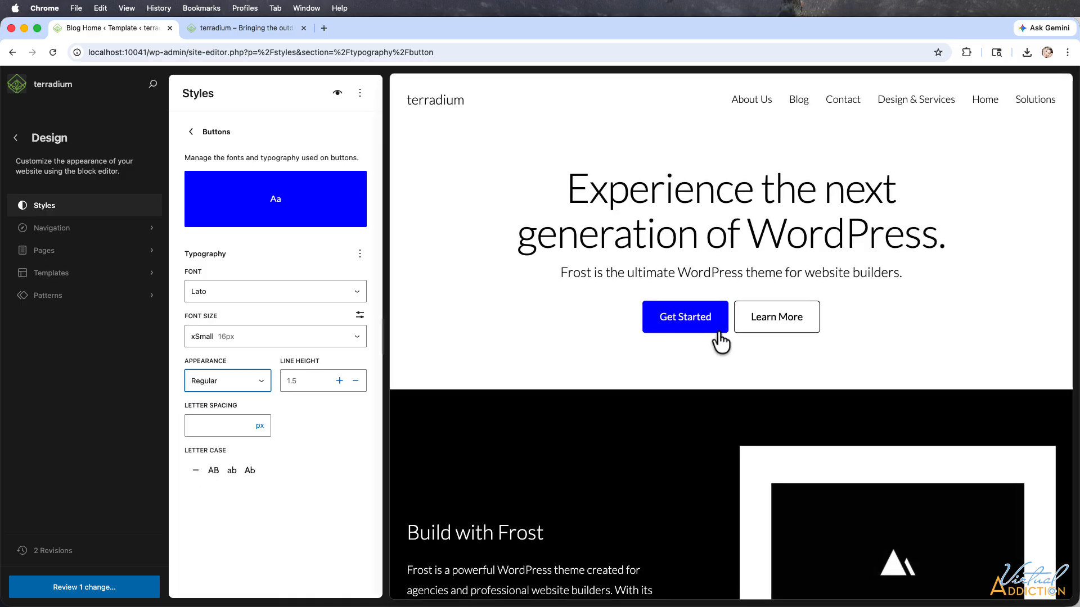
click(190, 133)
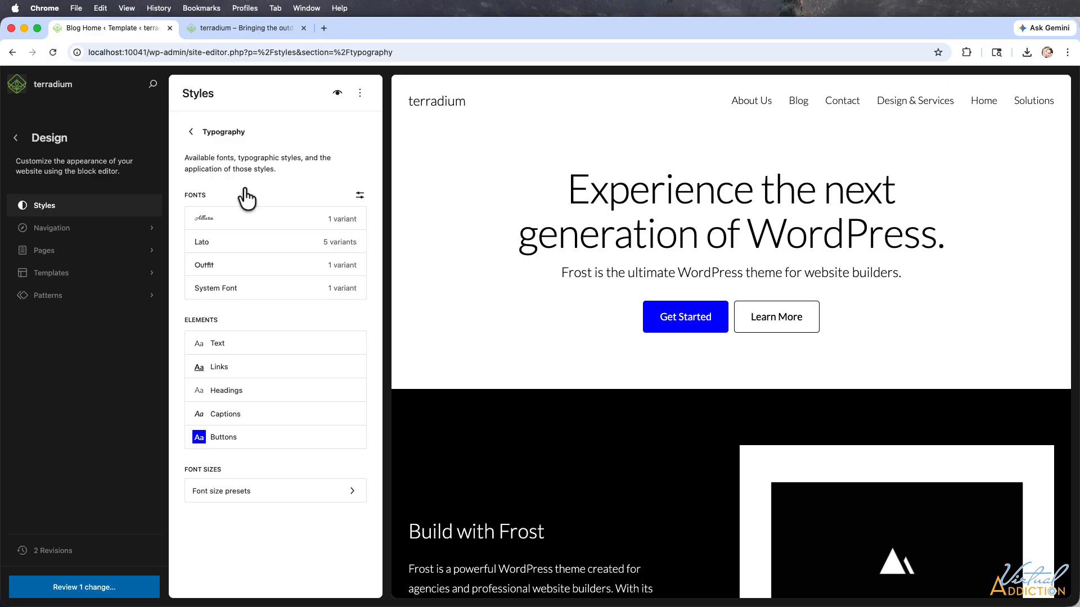
Review the theme's font size presets and go back to the main Styles overview
click(268, 492)
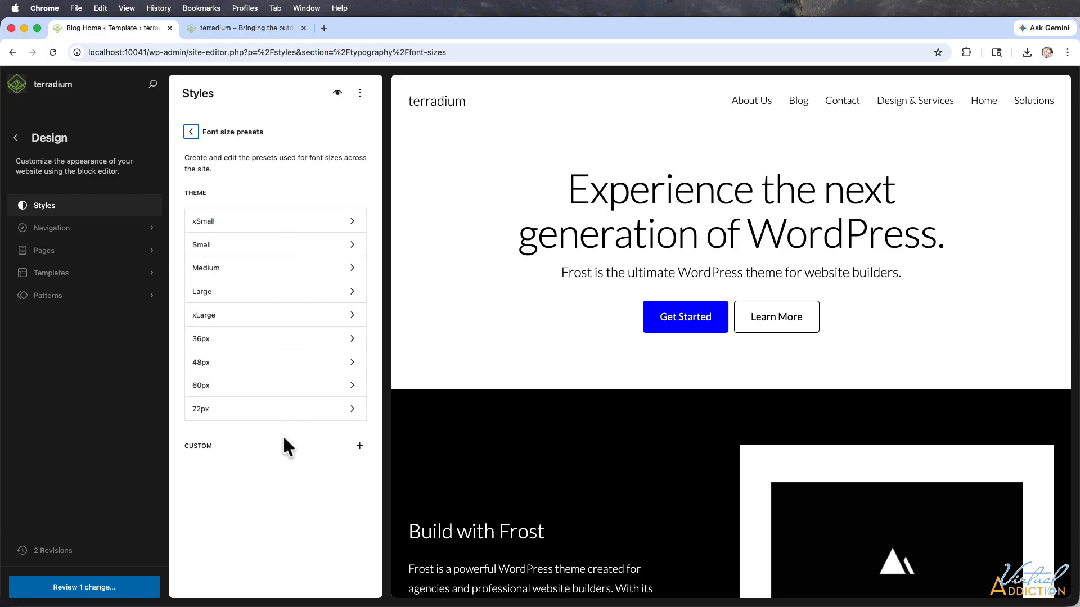
click(192, 134)
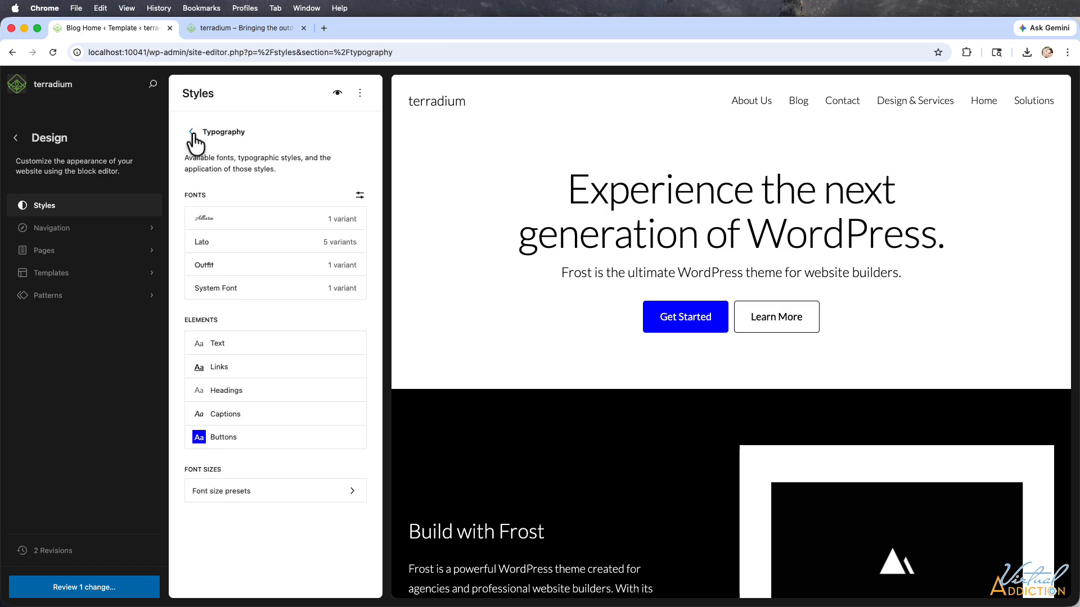
click(190, 131)
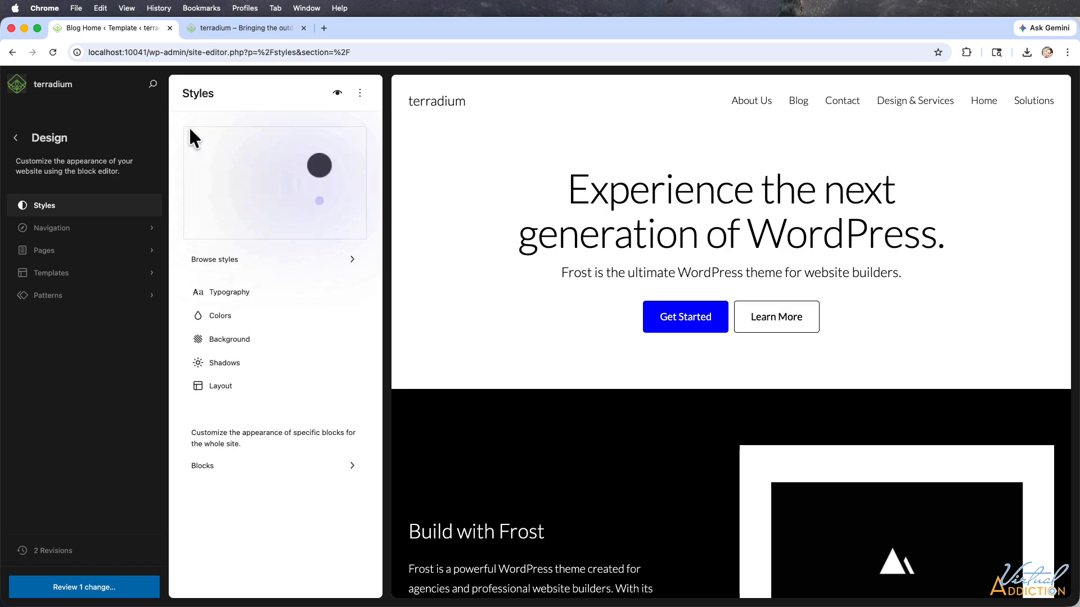
Open the site's color palette for editing and add a first custom color with hex value 676767
click(222, 317)
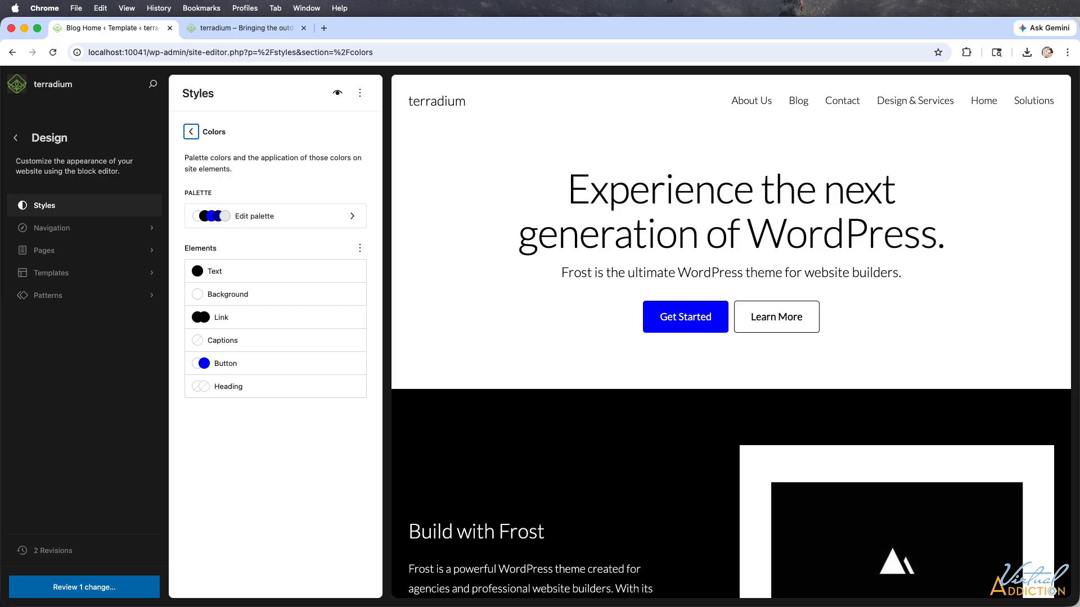
click(243, 219)
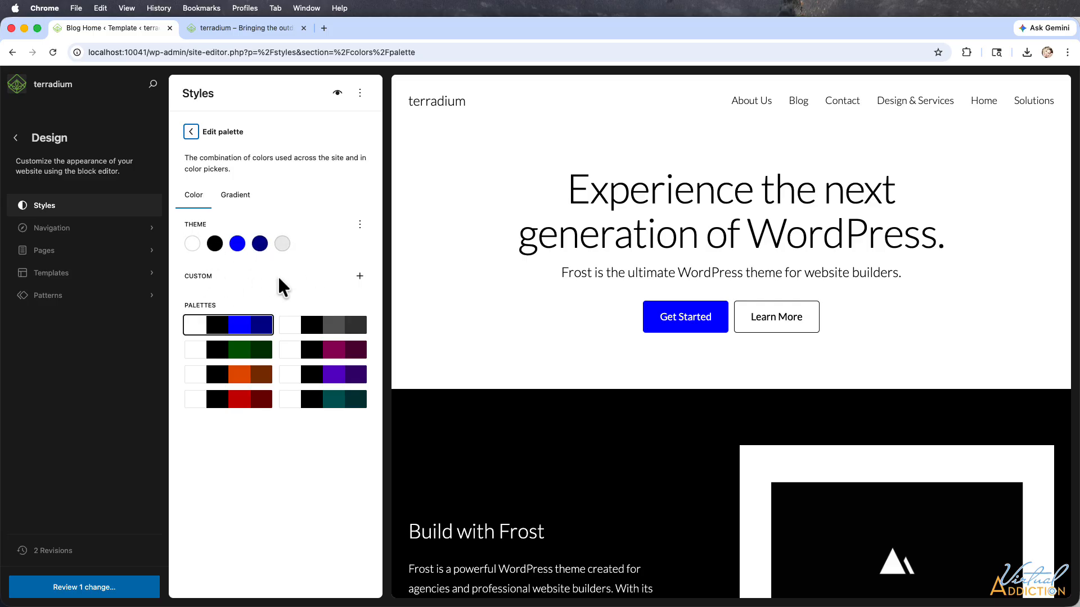
click(360, 277)
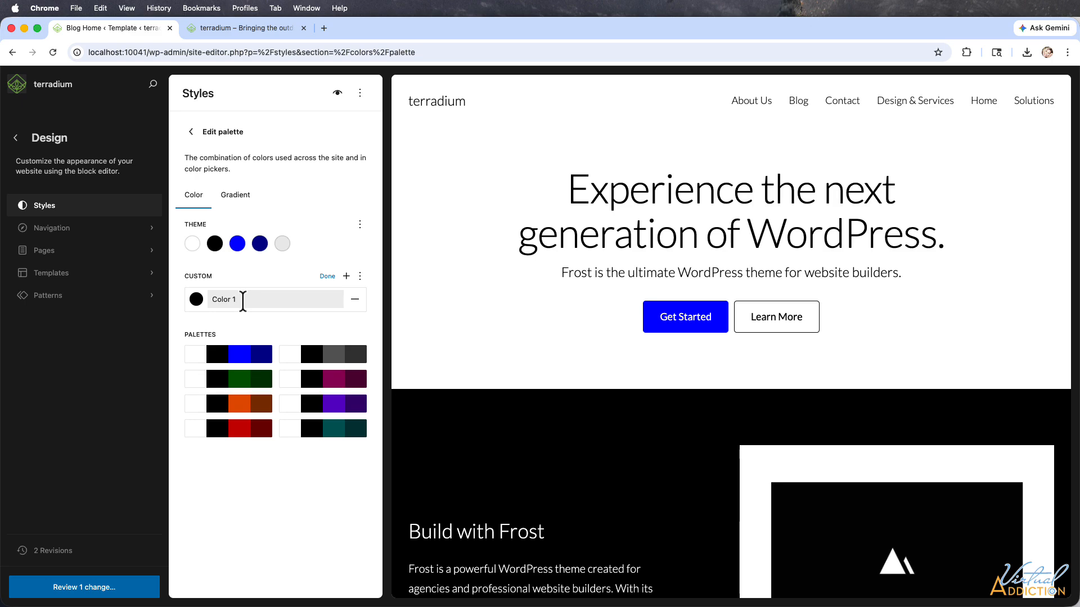
click(196, 299)
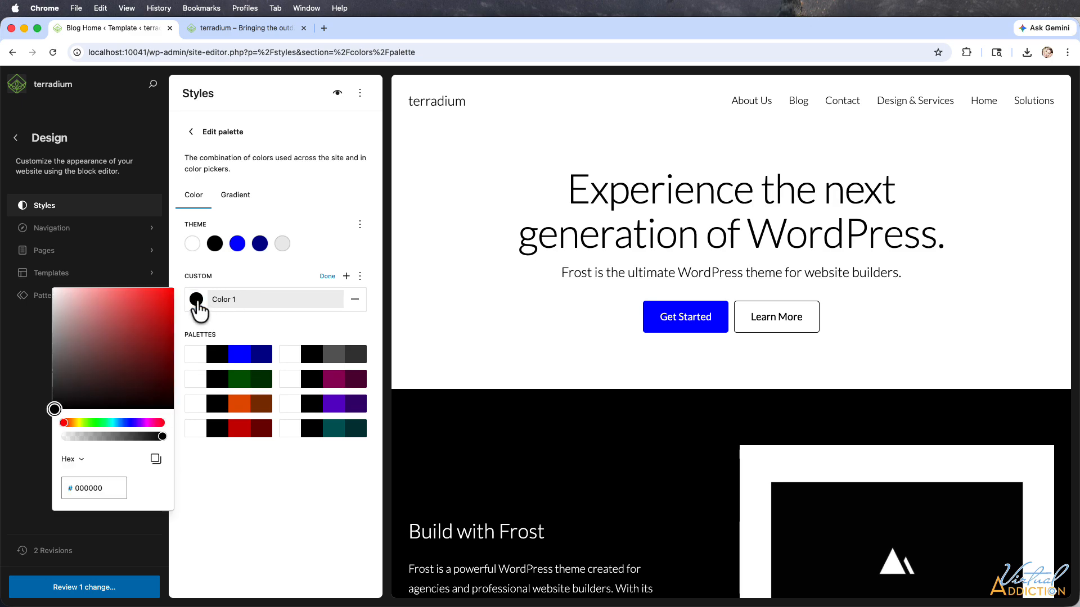
drag(111, 488, 78, 488)
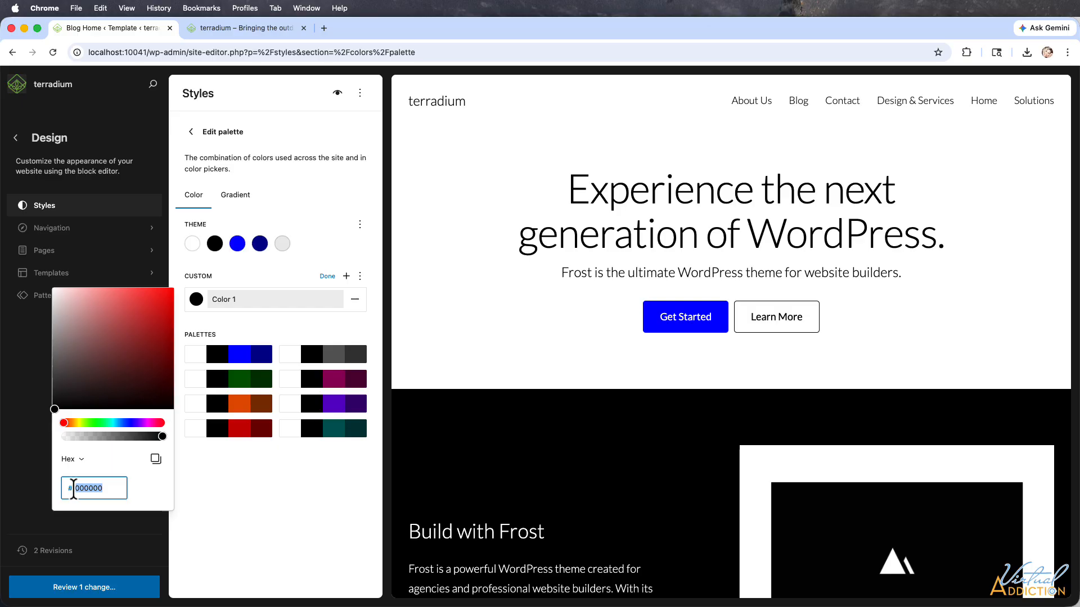
text(676767)
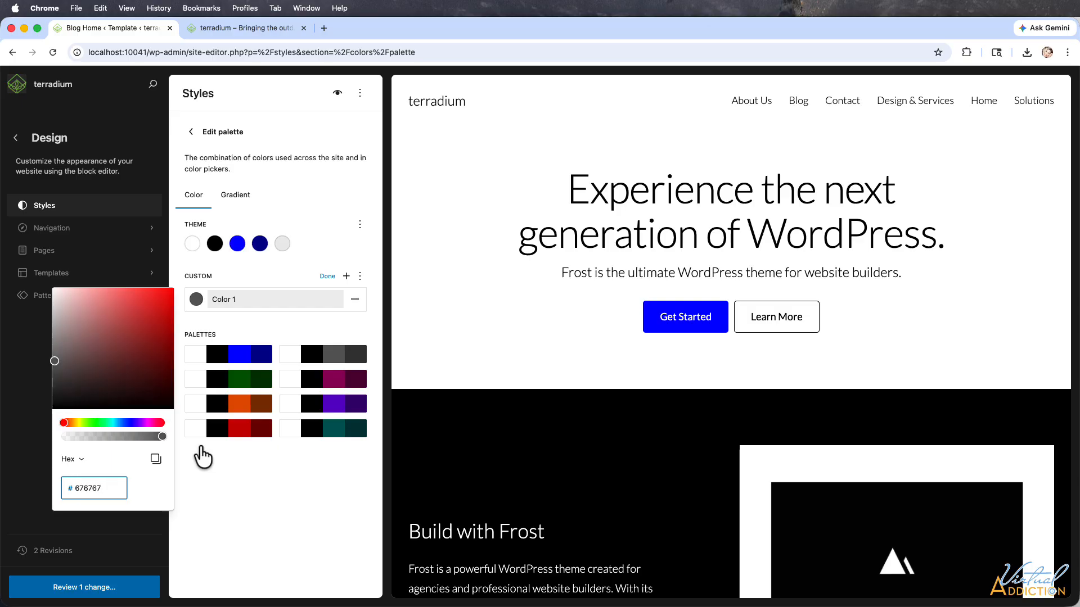
Add a second custom color to the palette with hex value 015a5b
click(347, 276)
click(347, 276)
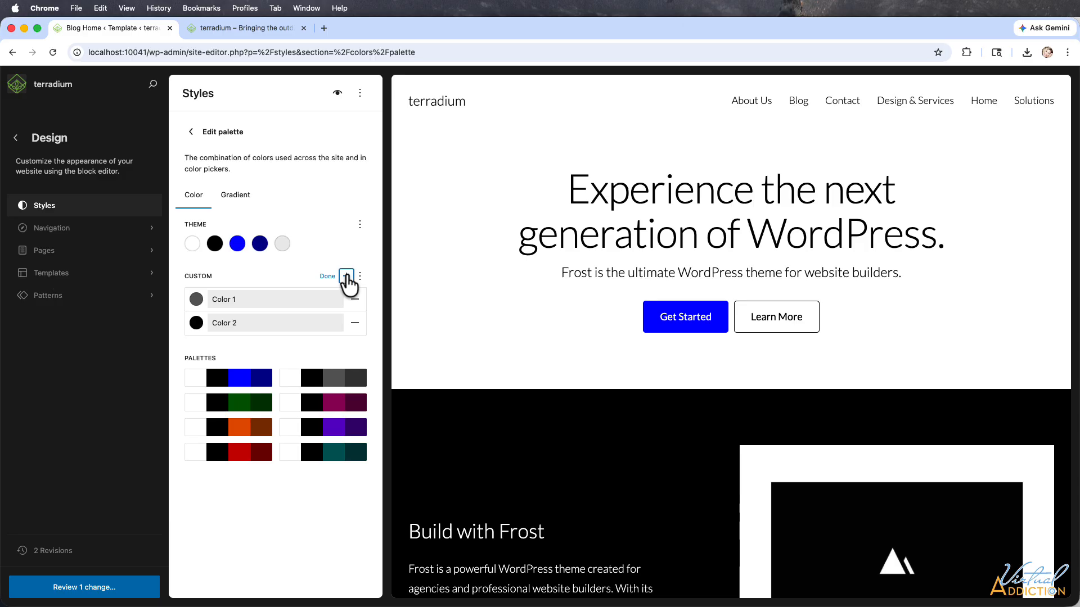
click(196, 323)
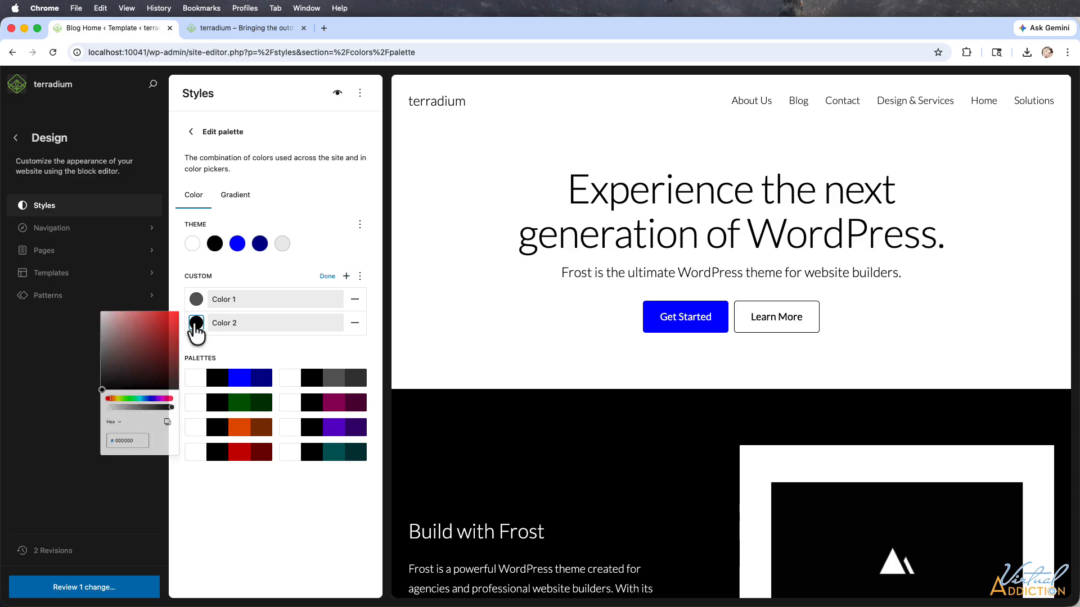
drag(99, 513, 71, 512)
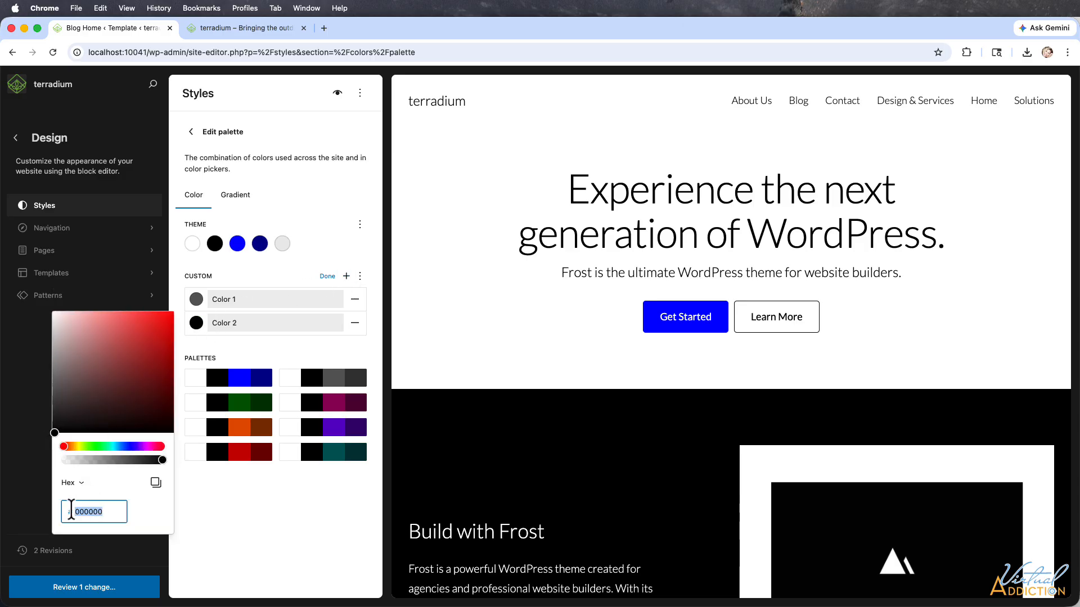
key(super+v)
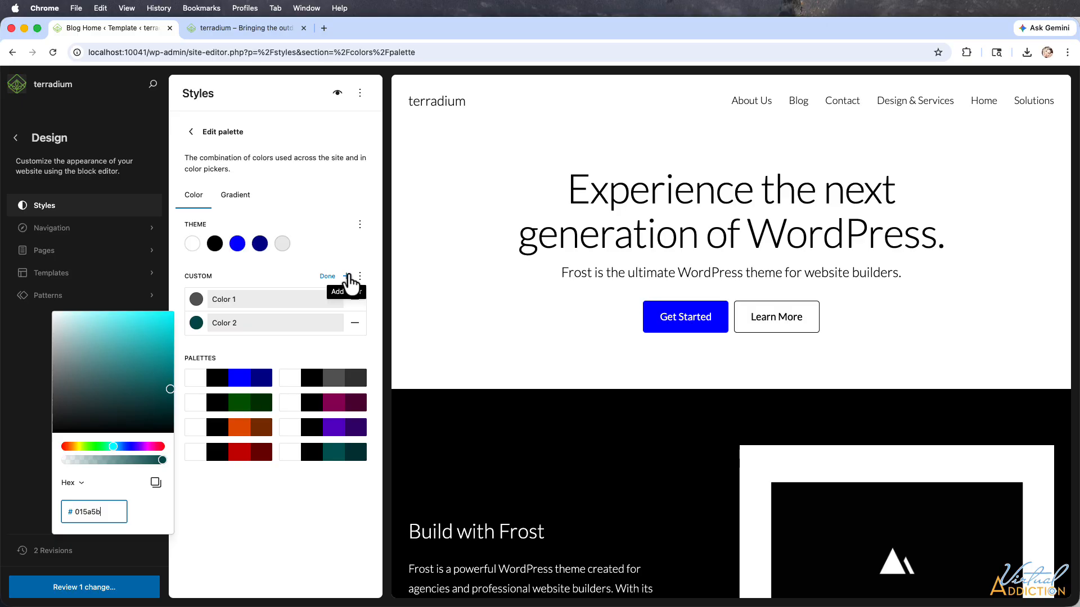
Add a third custom color to the palette and paste in the hex value of a golden yellow
click(346, 277)
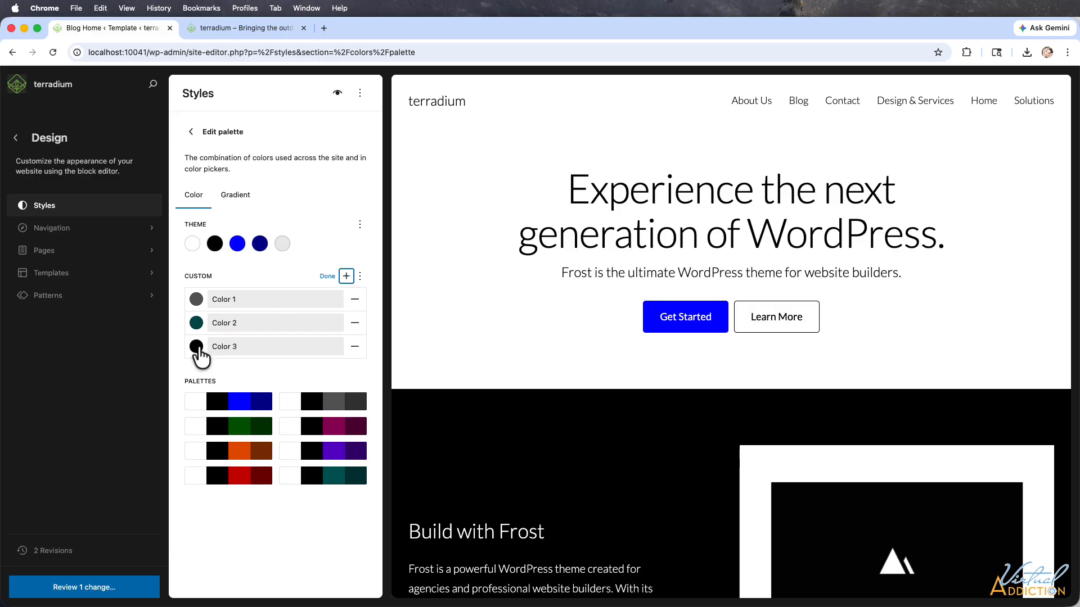
click(197, 345)
drag(99, 535, 71, 534)
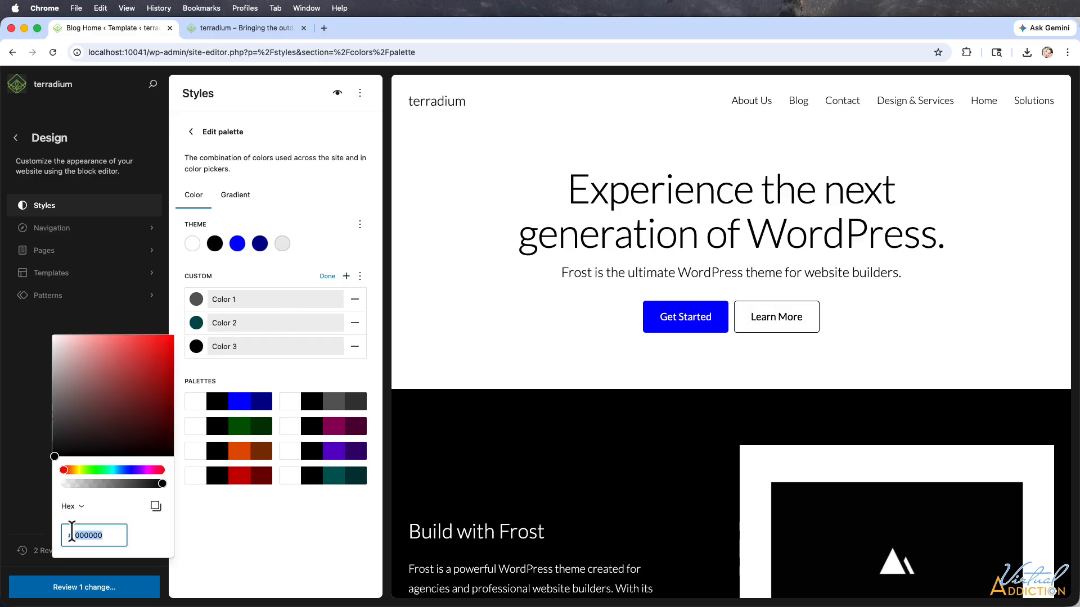
key(super+v)
Add a fourth custom color to the palette with hex value a3513e
click(346, 276)
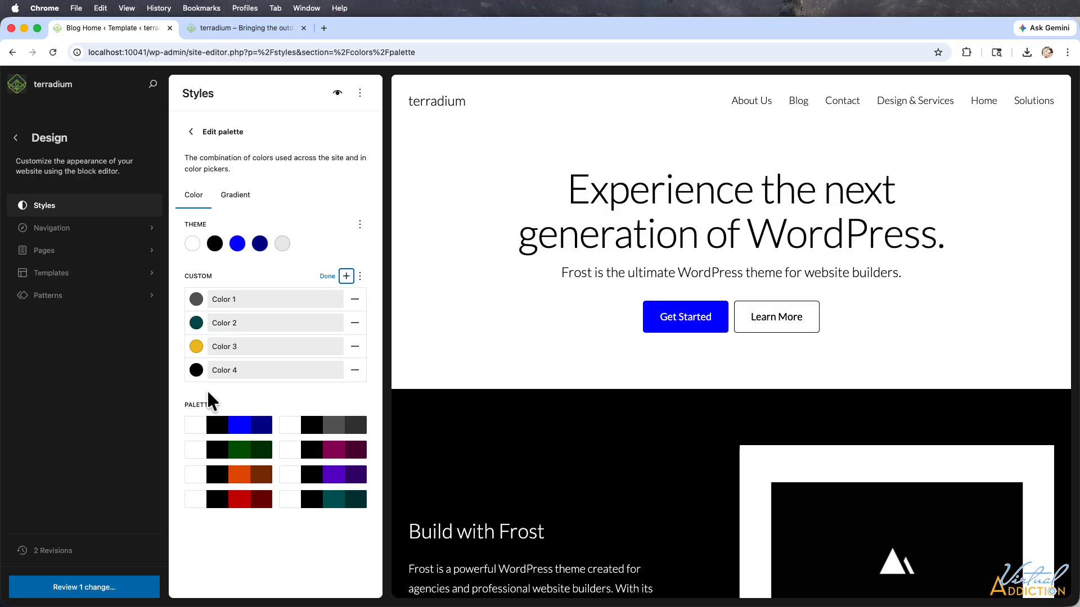
click(197, 371)
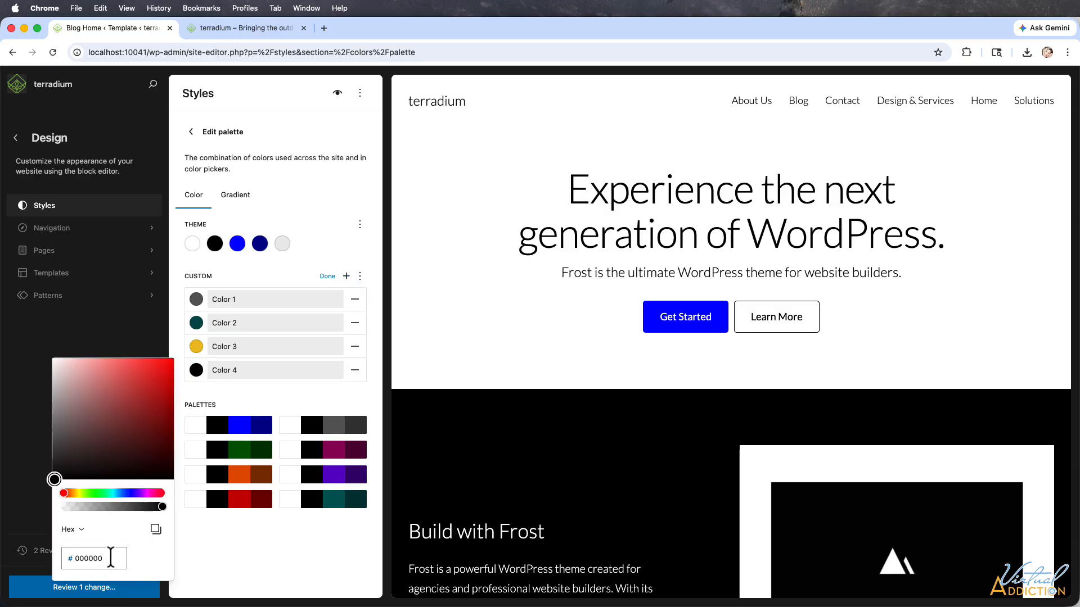
drag(111, 558, 72, 558)
text(a3513e)
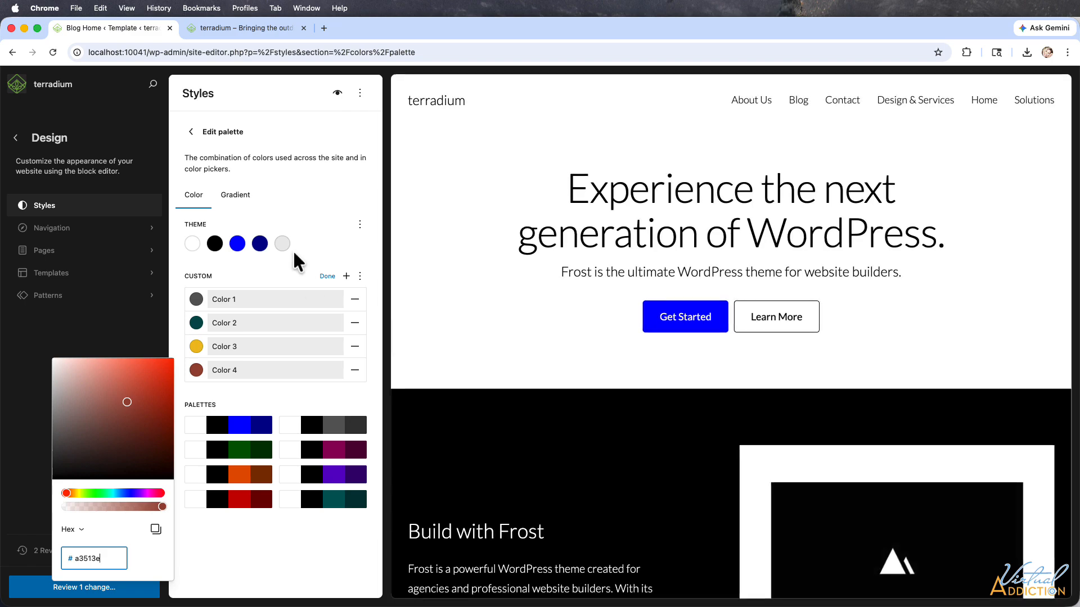
Add a fifth custom color to the palette with hex value 448e53
click(346, 276)
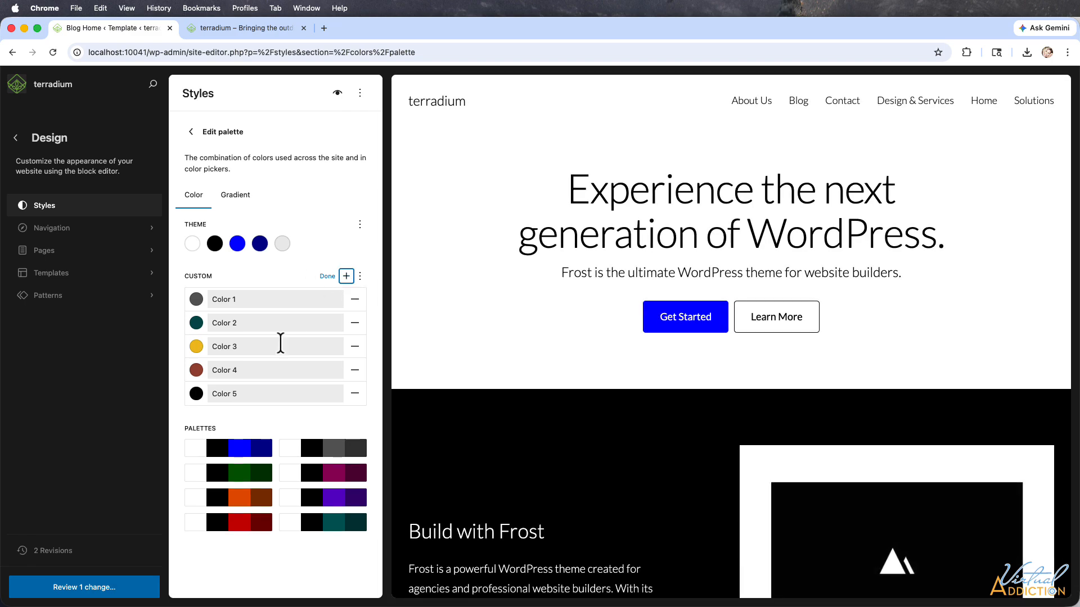
click(195, 394)
click(107, 581)
drag(107, 581, 73, 577)
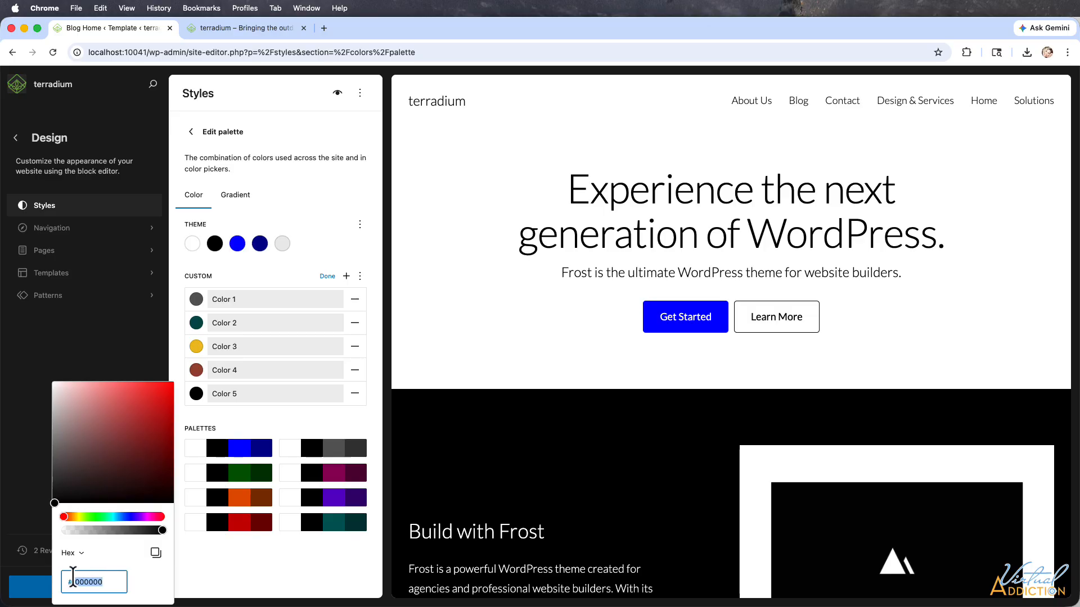
text(448)
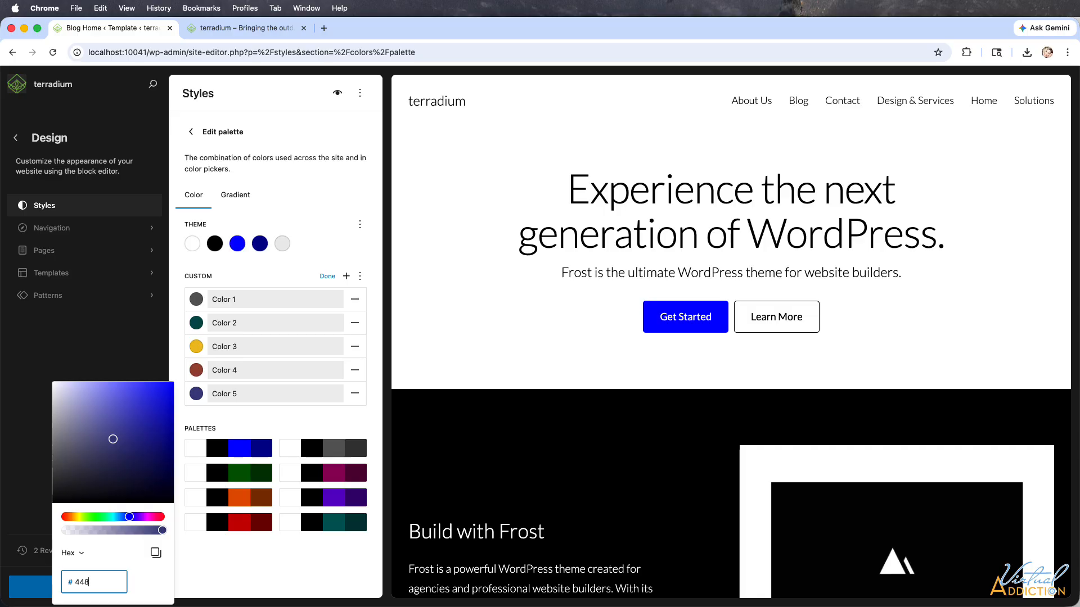
text(e5)
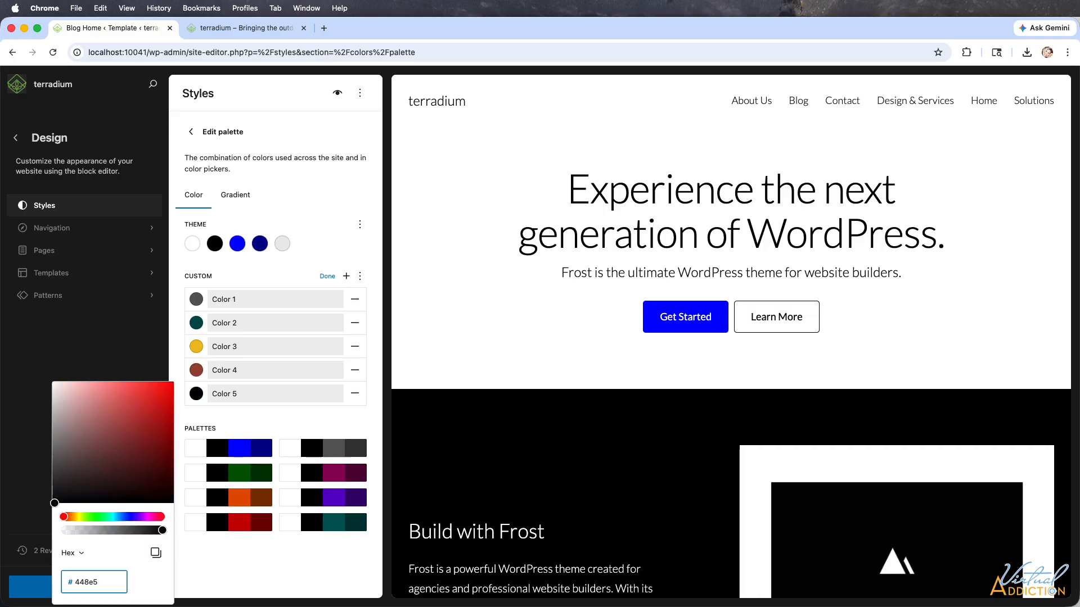
text(3)
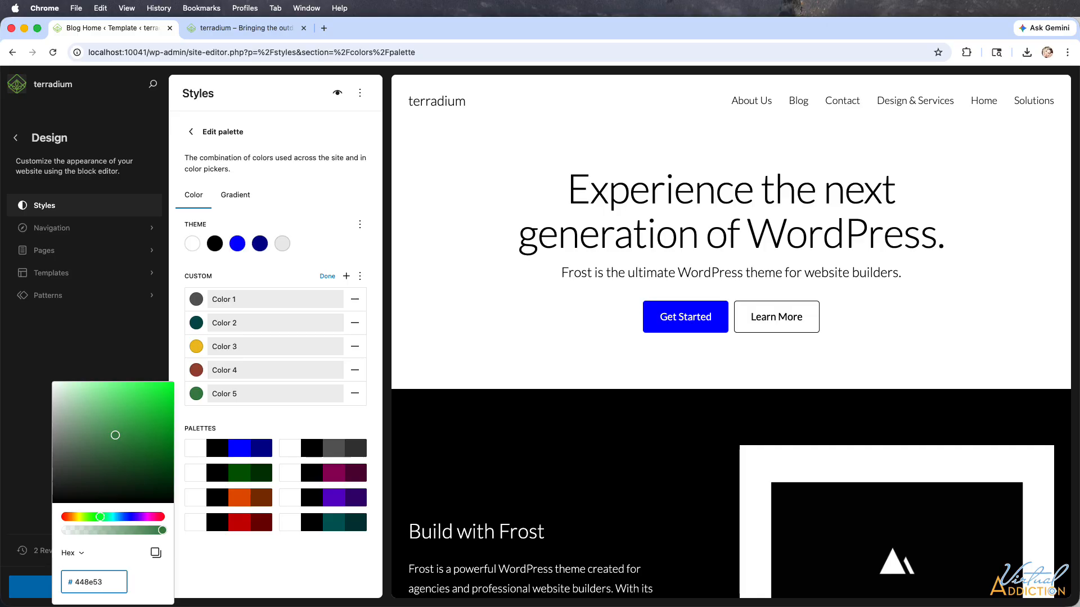
Add a sixth custom color to the palette with hex value bfdb5f
click(346, 276)
click(196, 417)
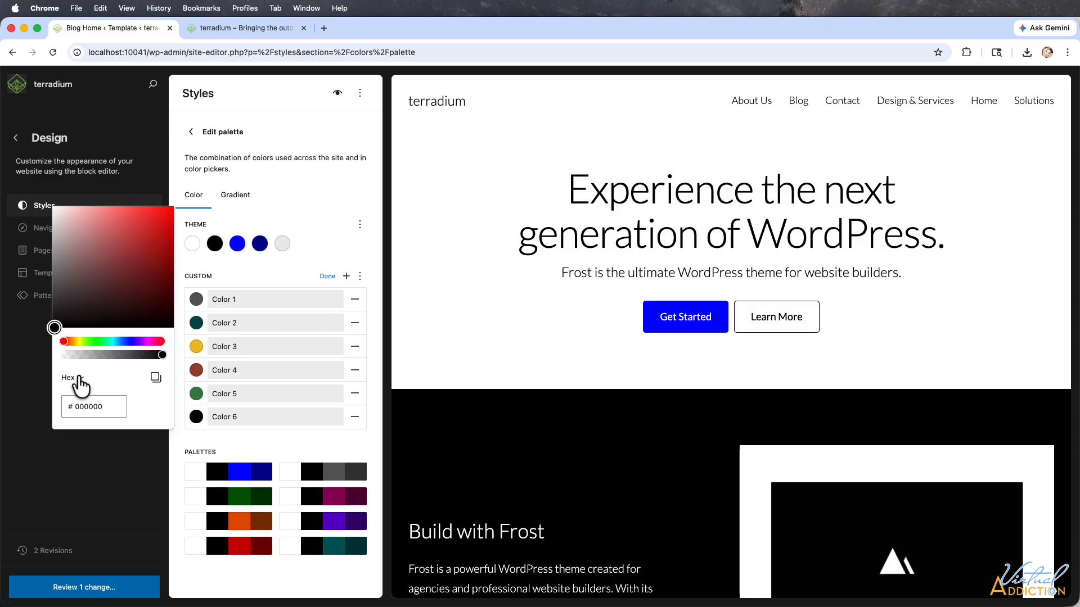
drag(108, 408, 51, 408)
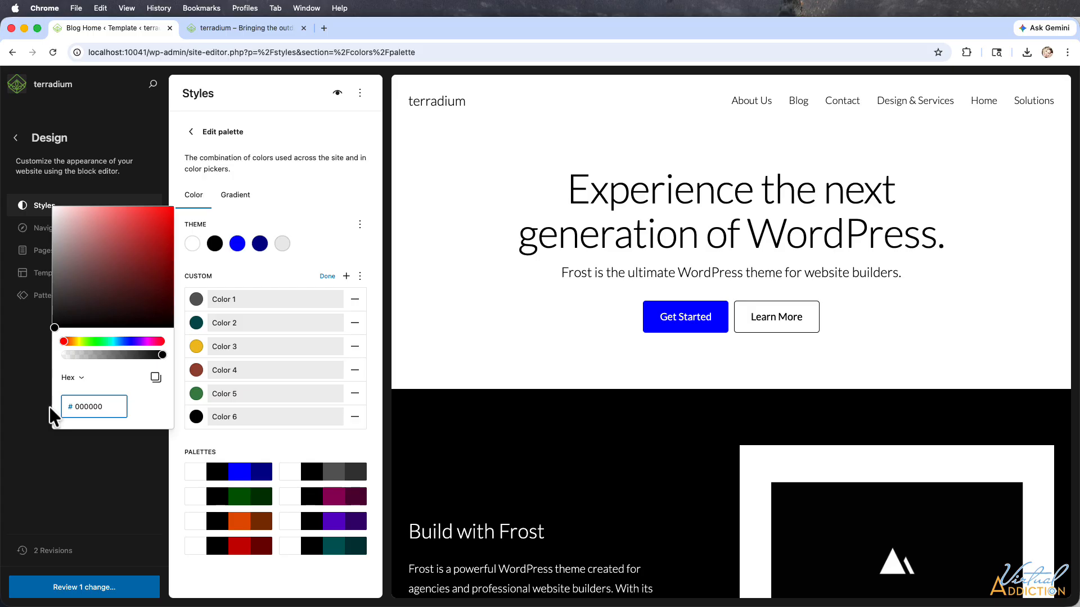
text(bfdb5f)
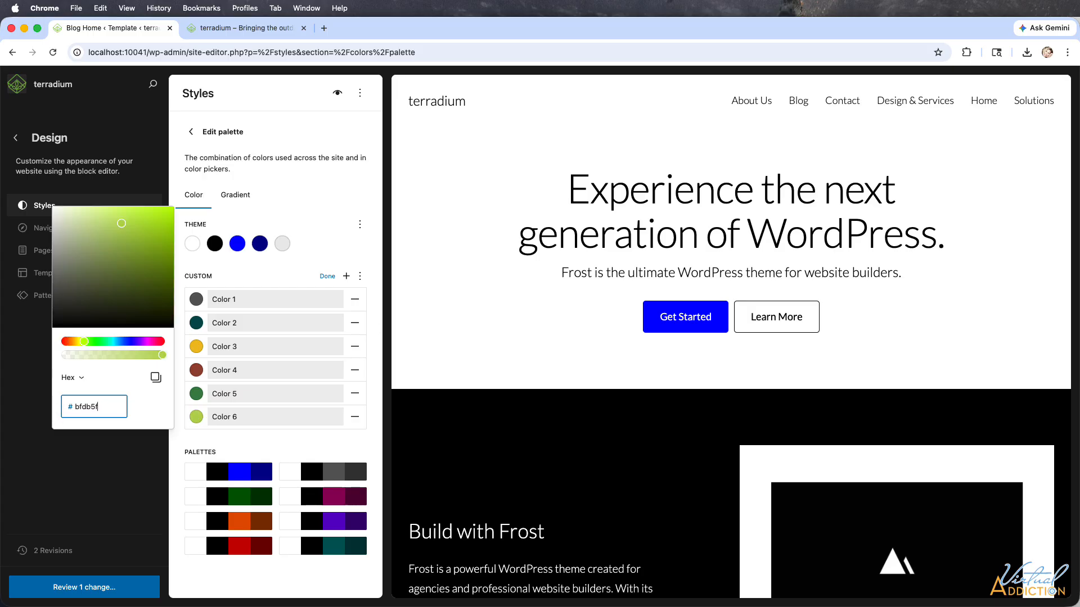
Add two more custom colors to the palette and set the seventh one to hex value fff
click(346, 277)
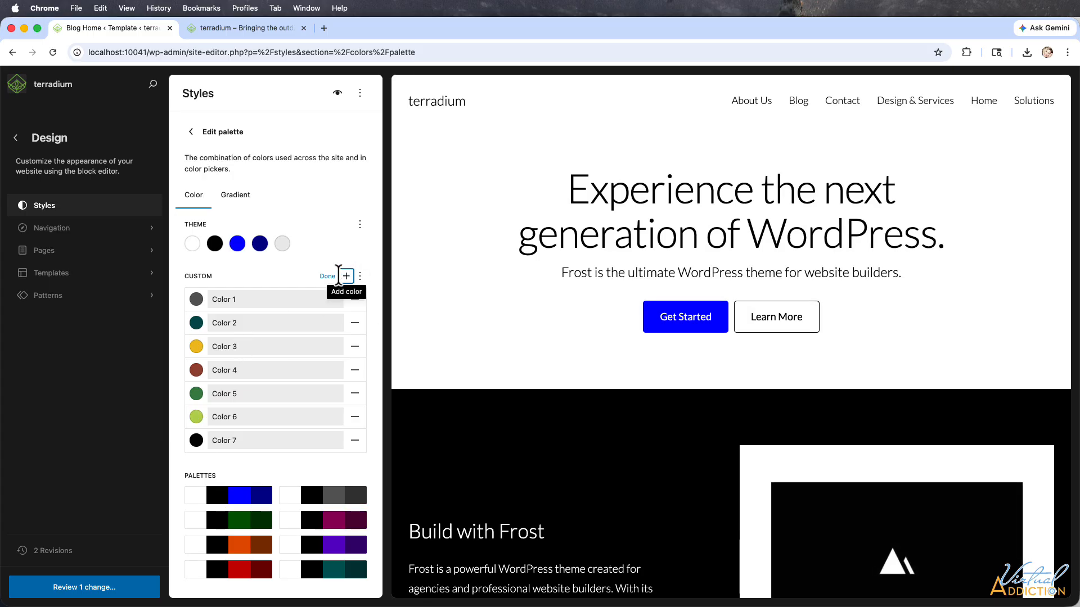
click(346, 276)
click(197, 420)
drag(75, 411, 139, 418)
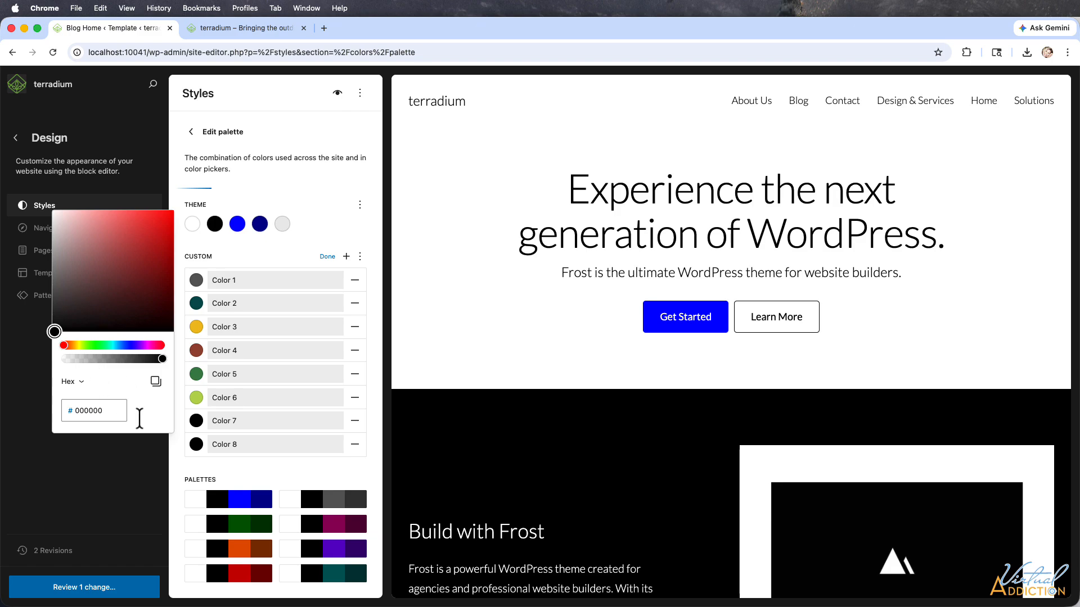
text(fff)
Set the eighth custom color to hex value f4f4f4 and finish editing the custom colors
click(203, 447)
click(196, 444)
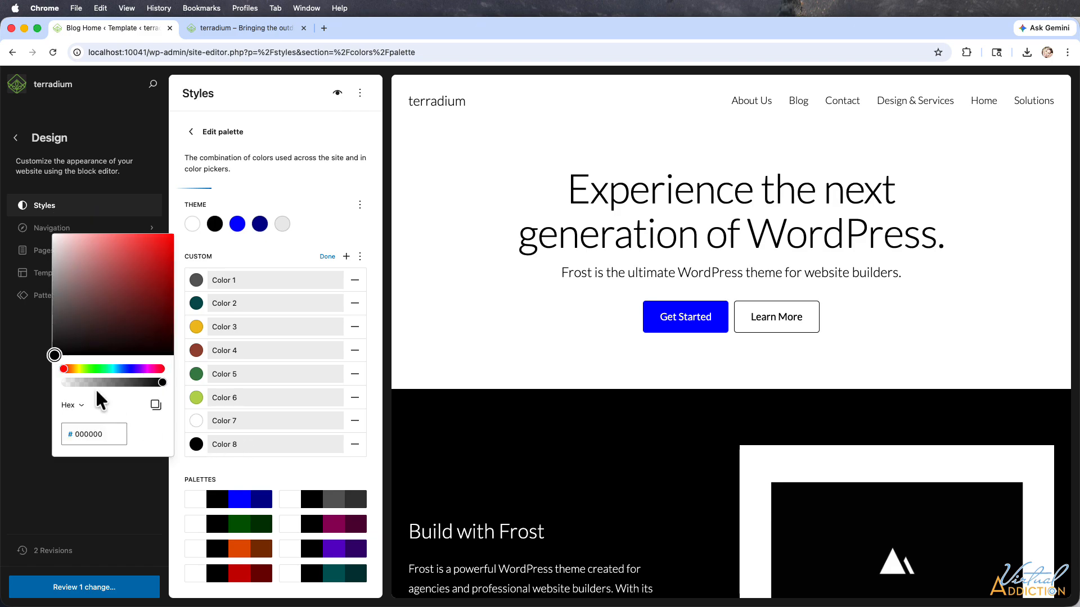
double_click(73, 436)
text(f4f4f4)
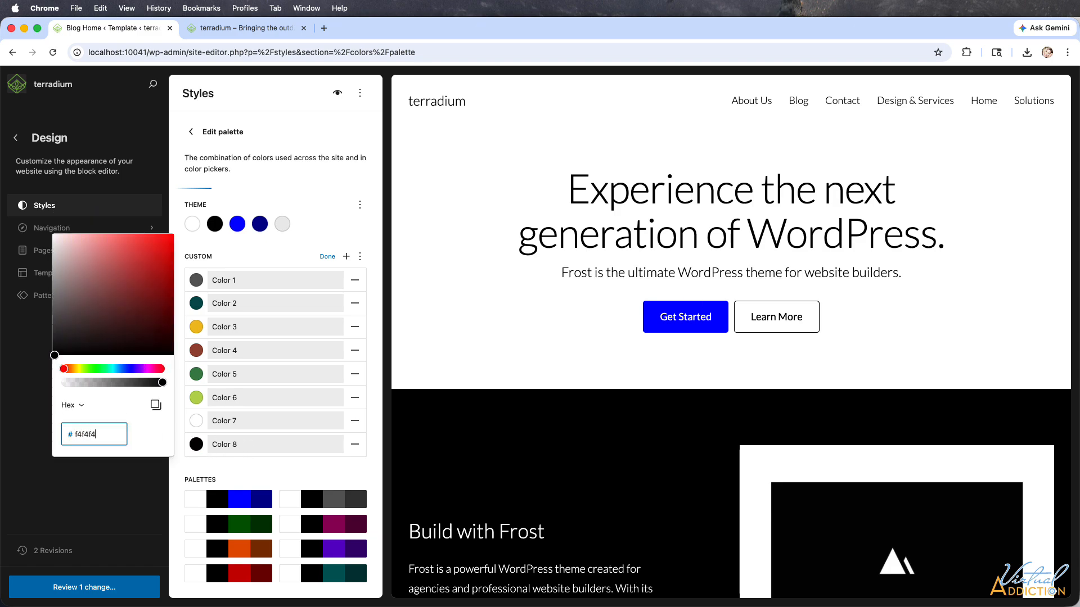
click(289, 271)
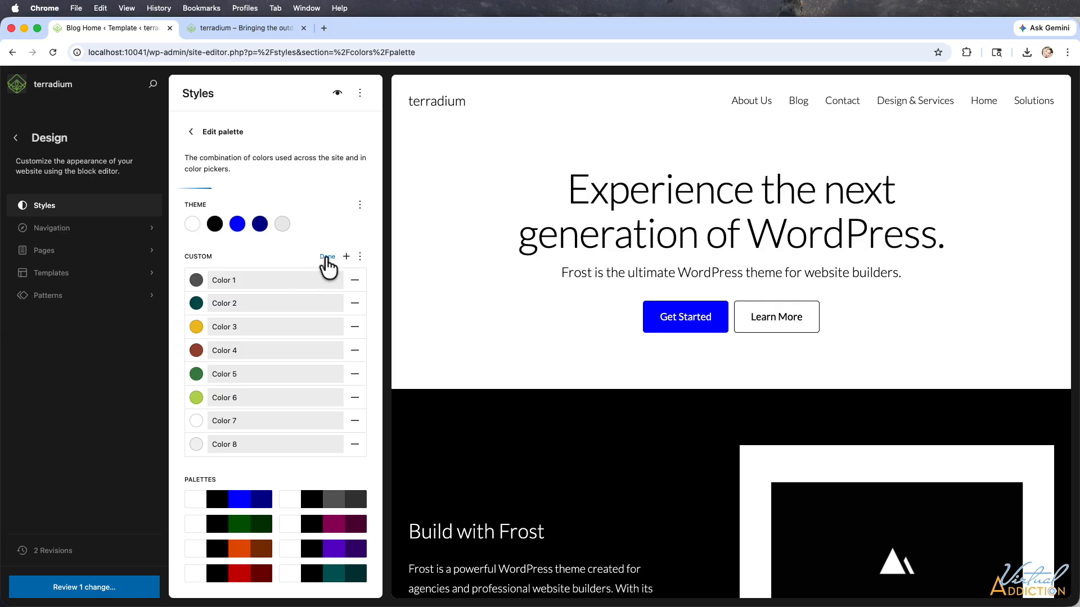
click(327, 257)
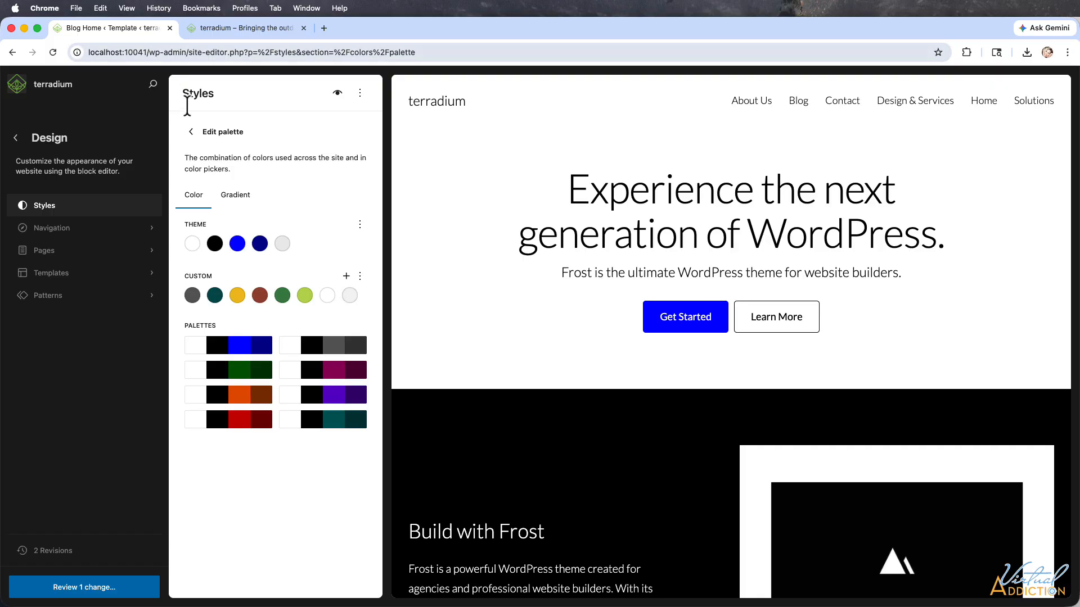
Return to the Colors settings and set the Text element to the custom gray Color 1 (#676767)
click(191, 132)
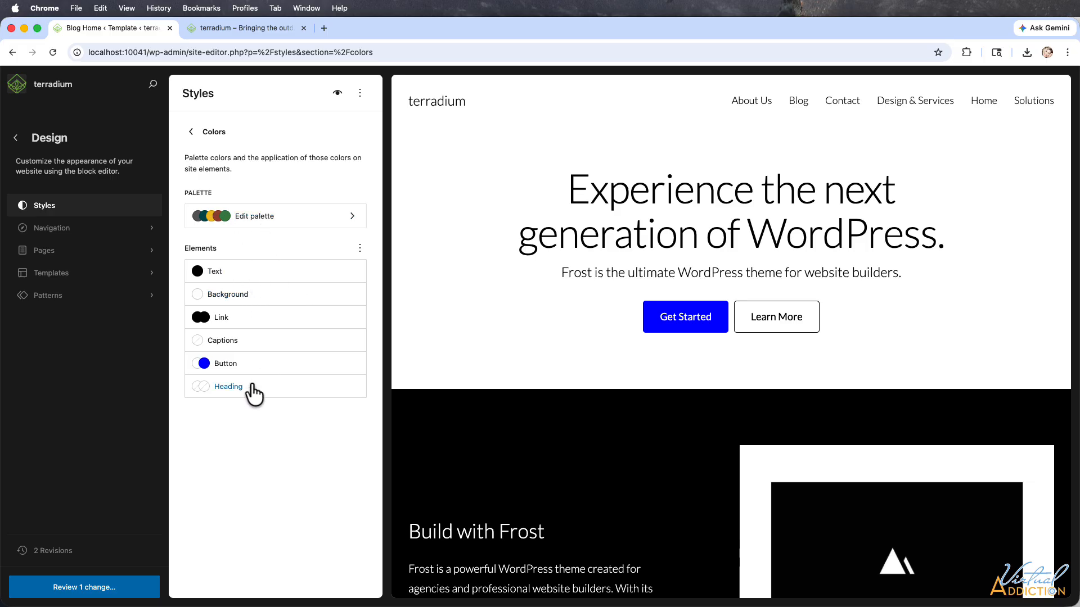
click(251, 274)
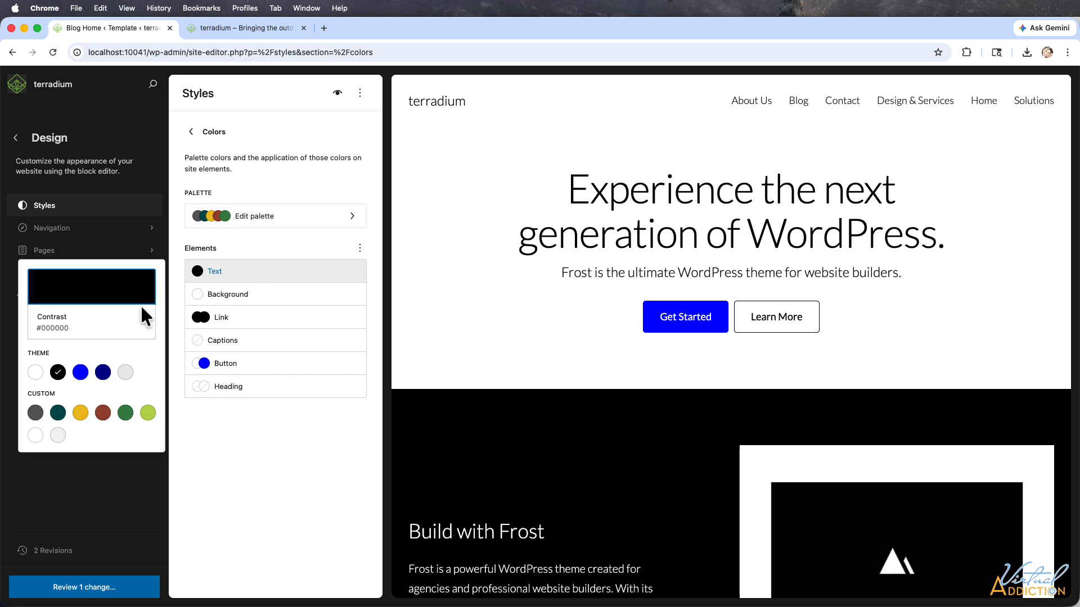
click(36, 413)
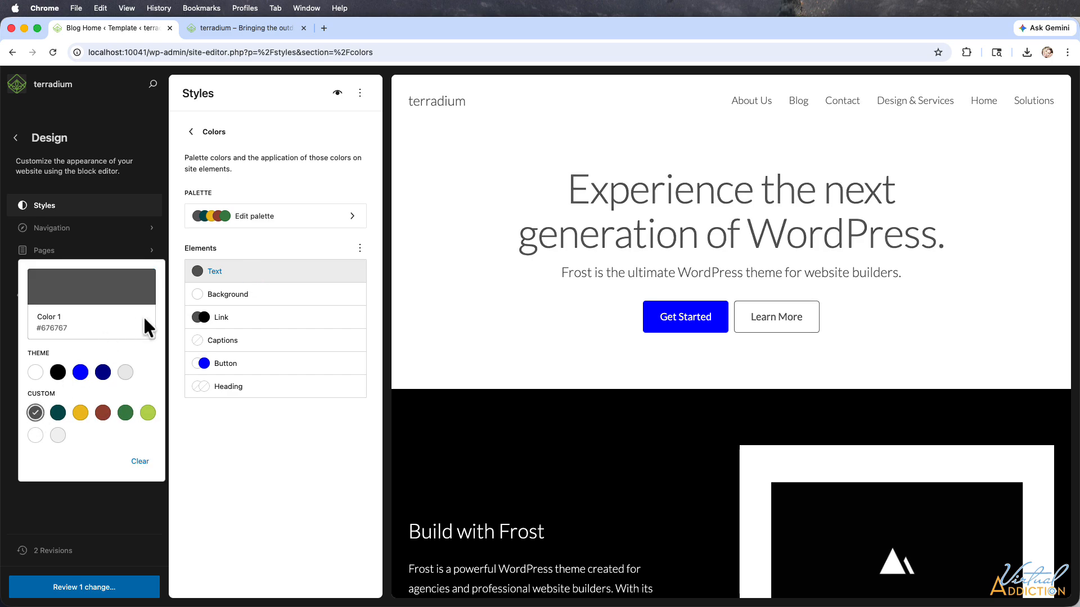
Set the default Link color to the dark teal Color 2 (#015A5B) and the Captions color to the gray Color 1 (#676767)
click(269, 321)
click(269, 325)
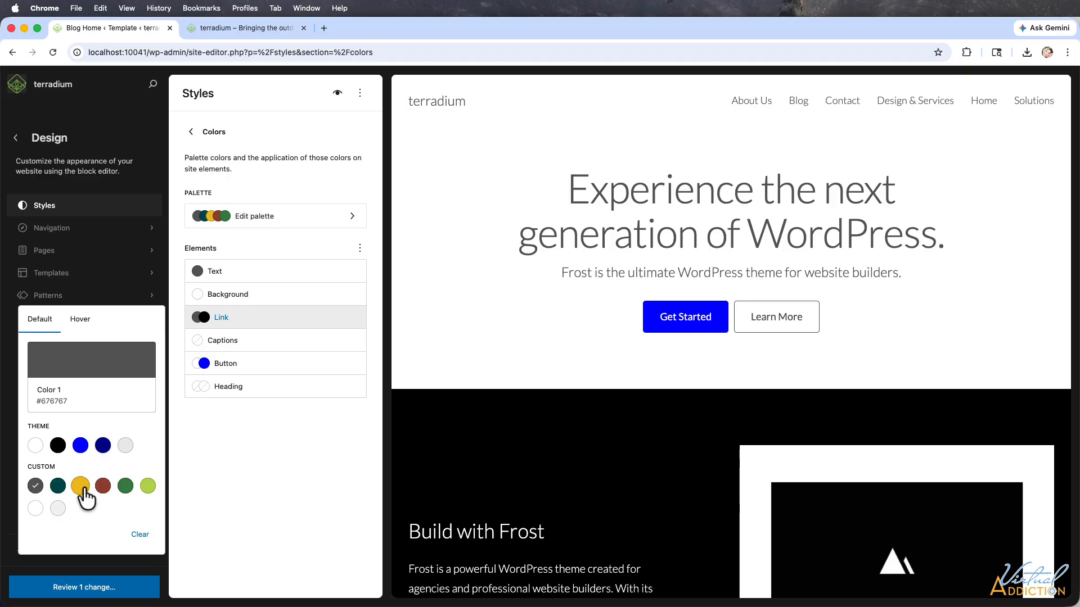
click(58, 487)
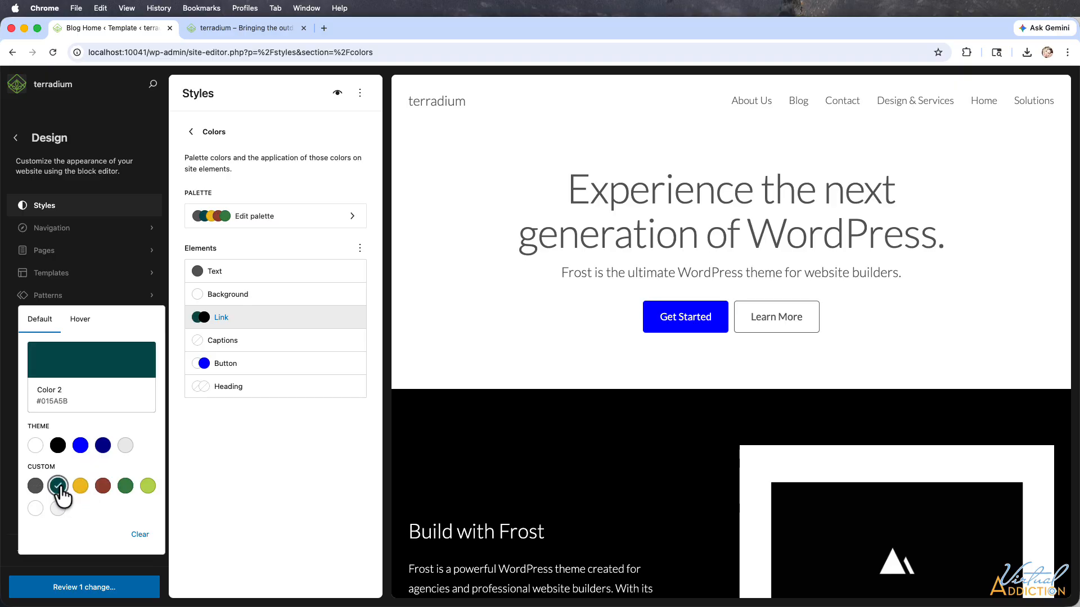
click(232, 342)
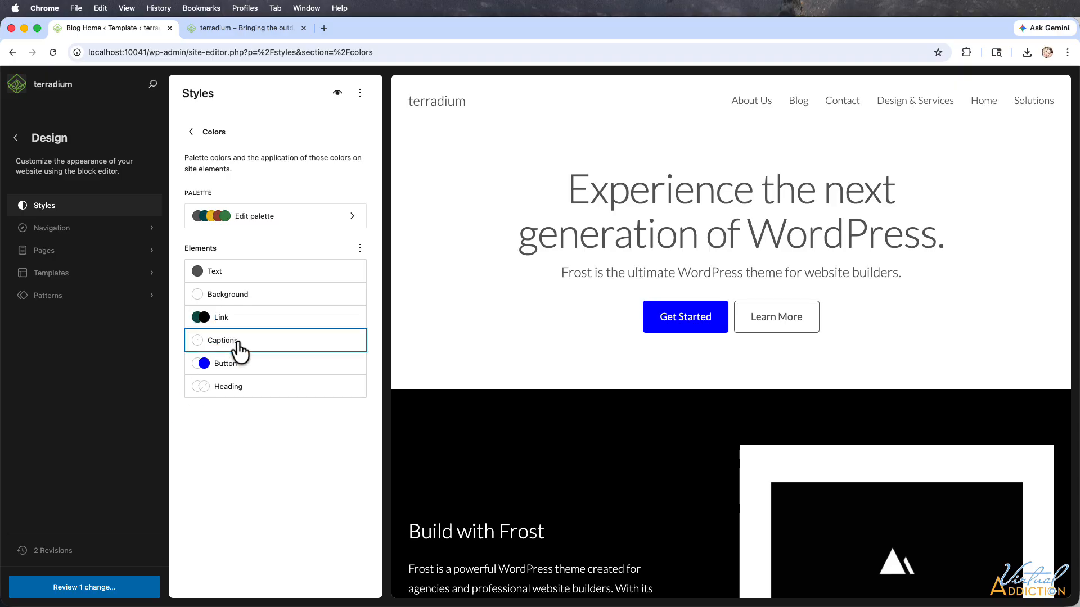
click(36, 482)
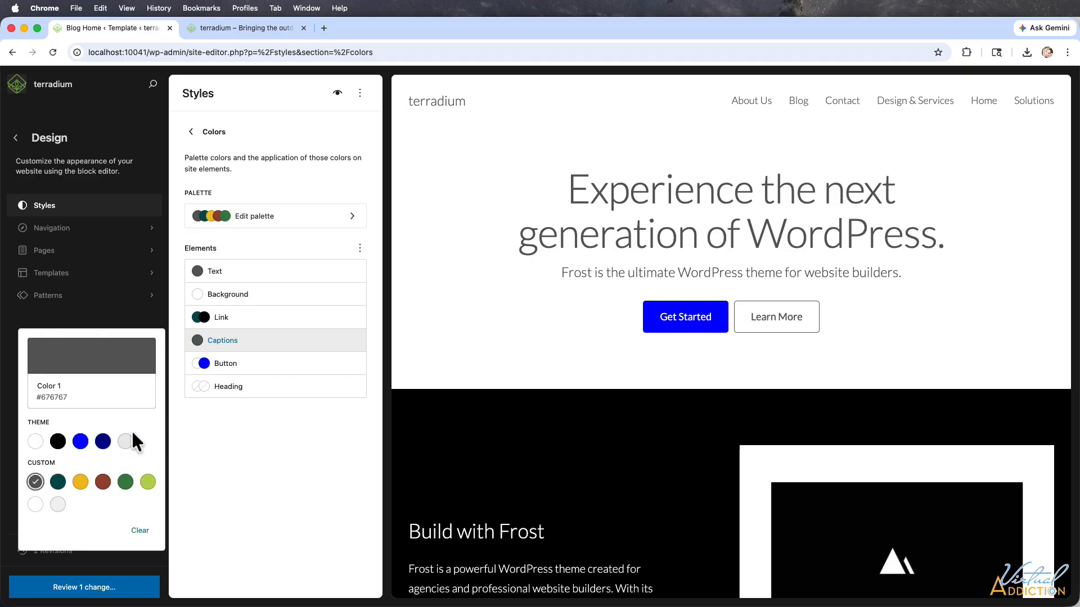
Set the Button background to the green Color 5 (#448E53) and its text to the light gray Color 8 (#F4F4F4)
click(235, 366)
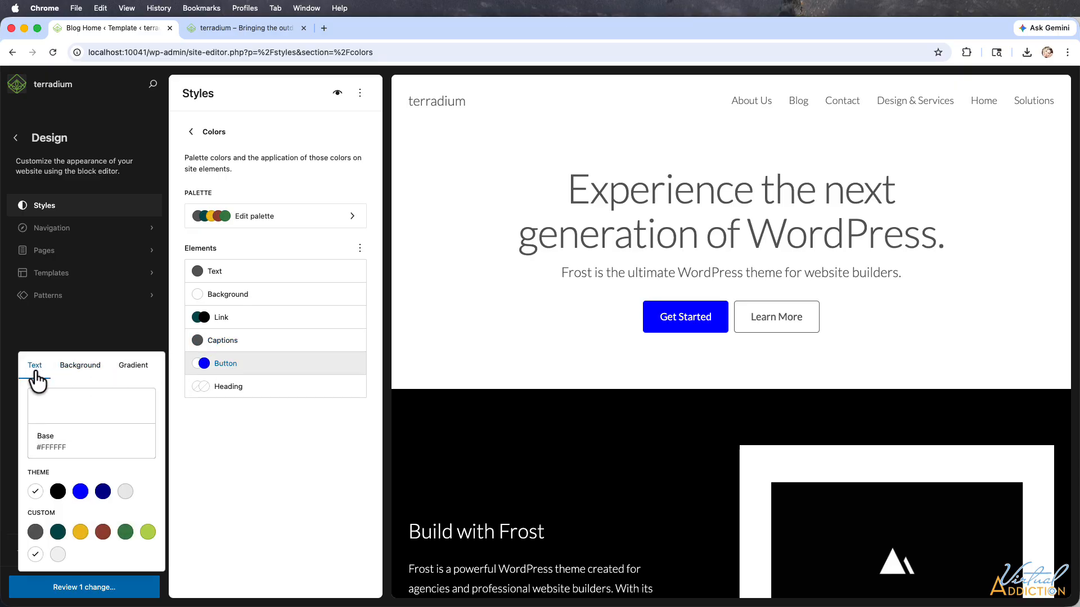
click(79, 376)
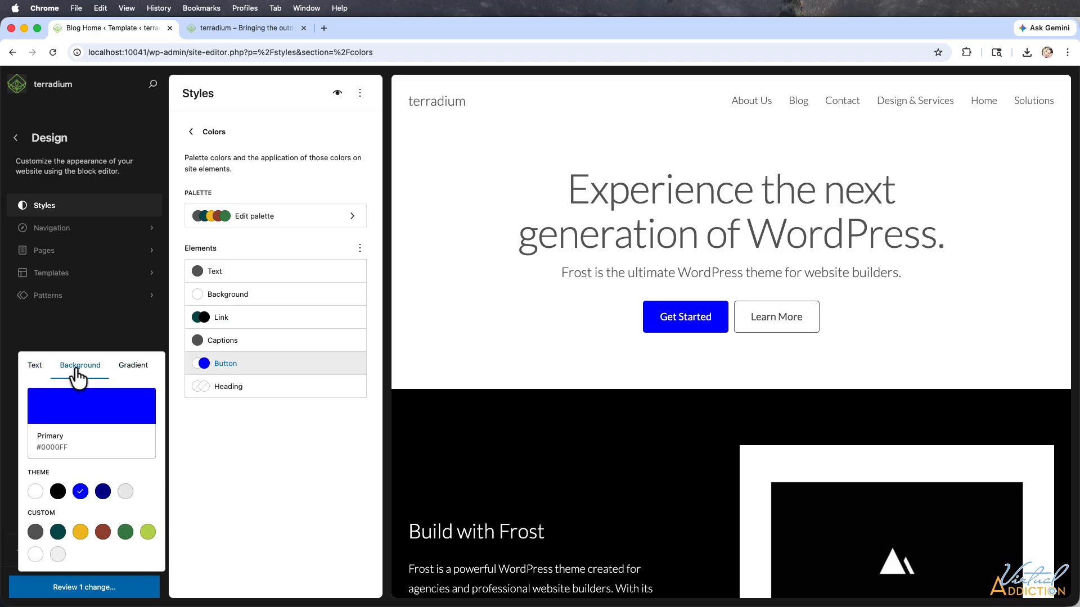
click(124, 532)
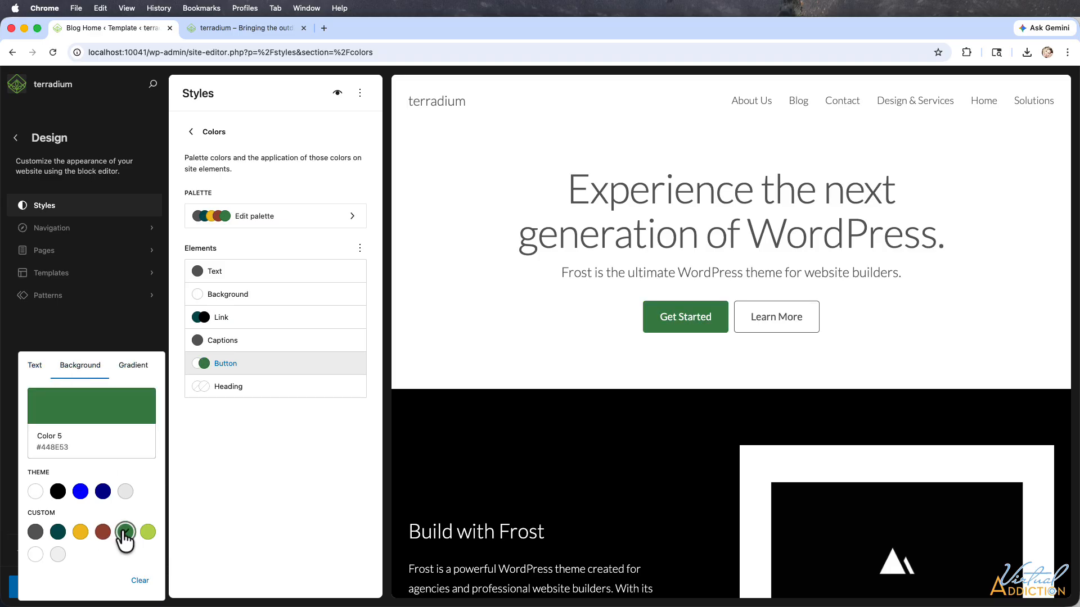
click(32, 366)
click(57, 555)
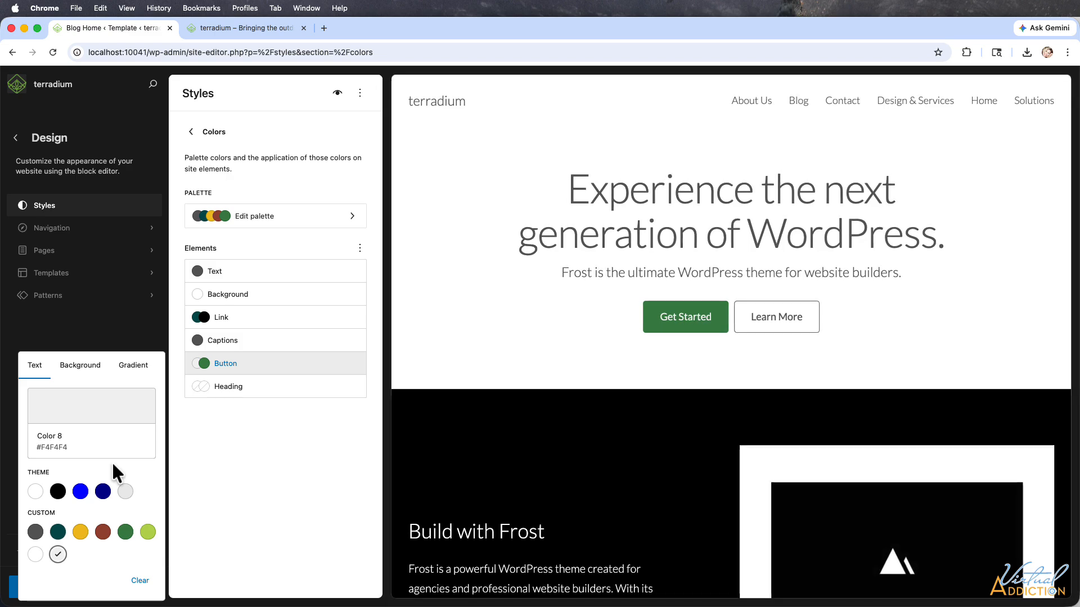
Set the Heading text color to the dark teal Color 2 (#015A5B) and check the element colors down the page preview
click(235, 389)
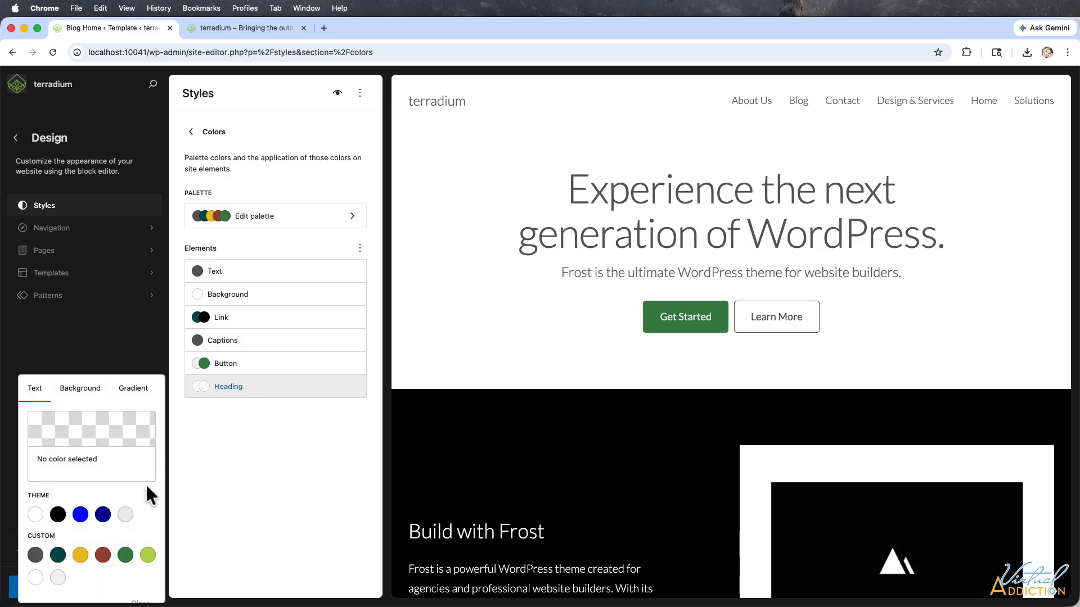
click(58, 555)
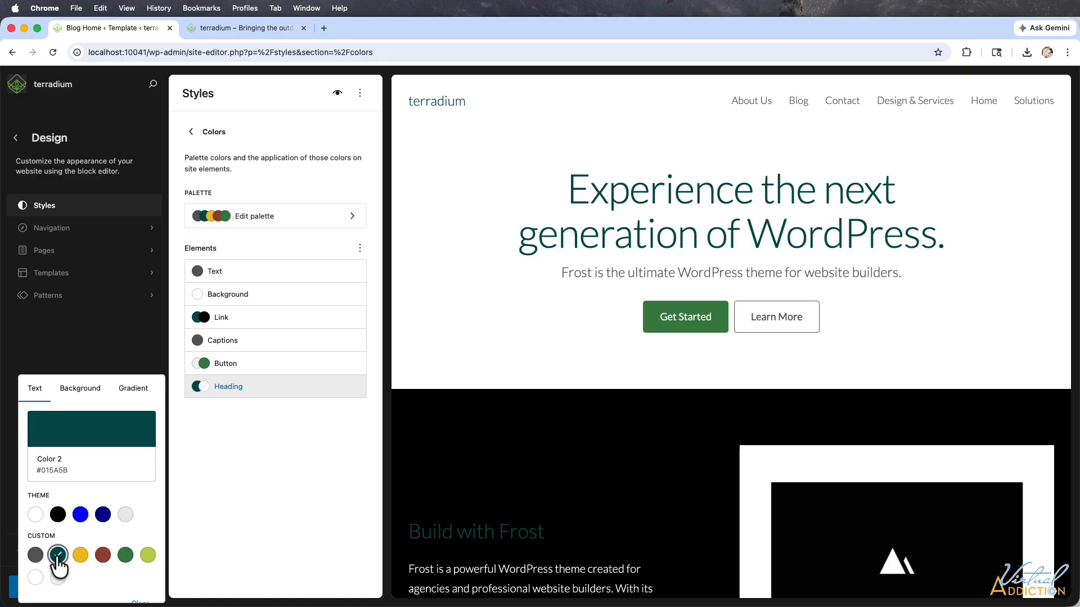
scroll(690, 523, down, 5)
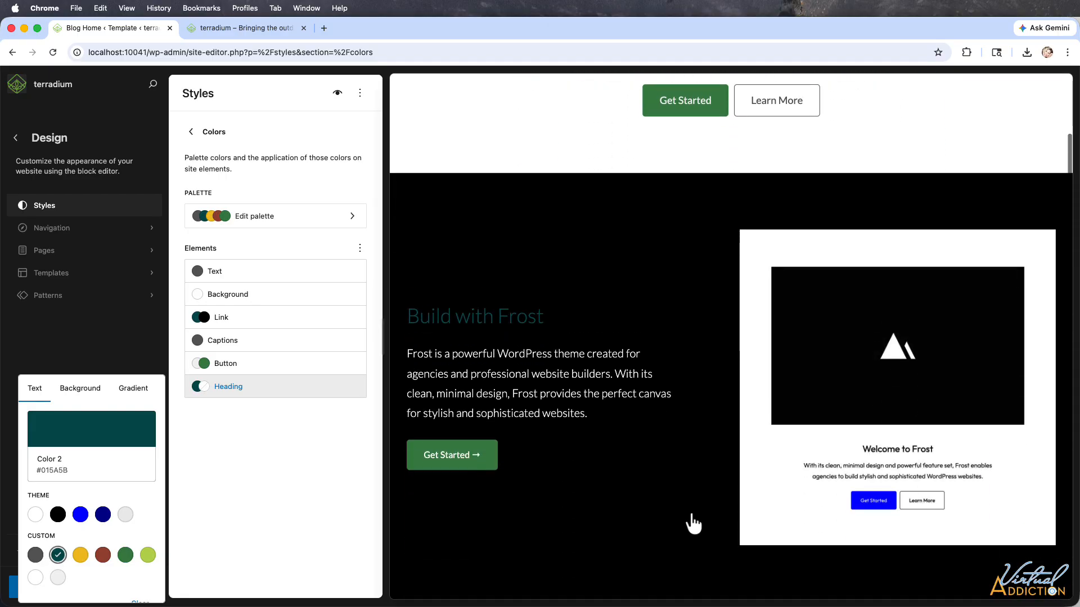
scroll(693, 523, down, 7)
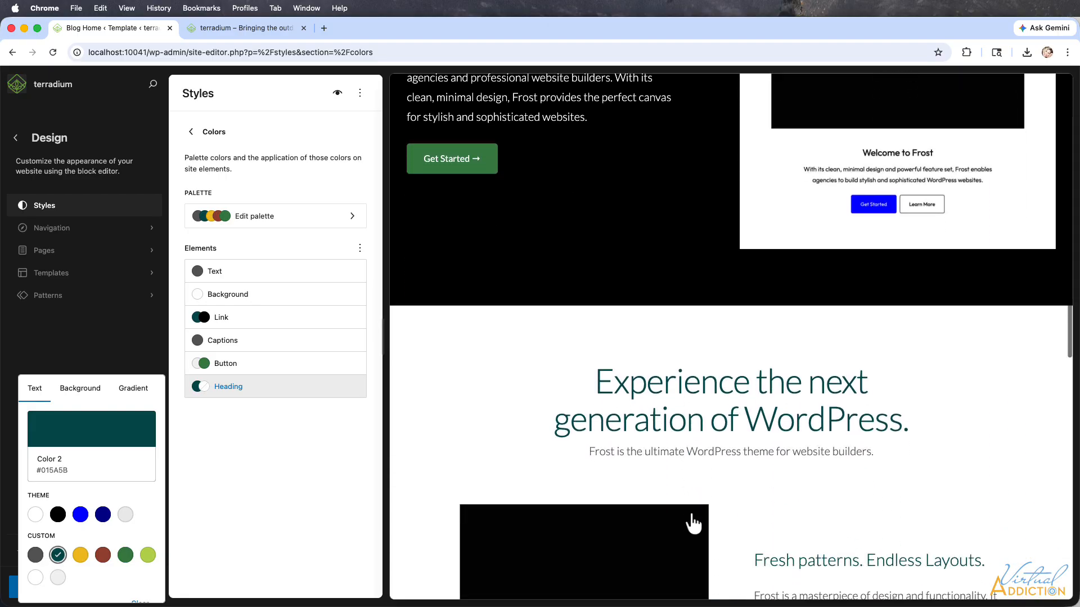
scroll(692, 523, down, 4)
scroll(693, 523, up, 14)
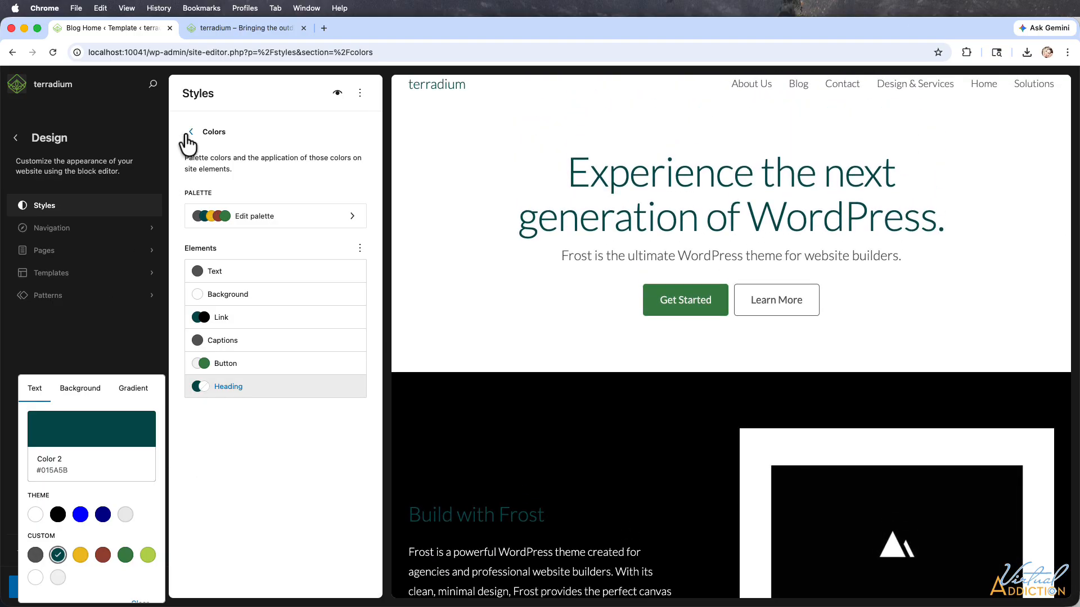
Go back to the main Styles overview and open the site's Background settings
click(190, 133)
click(190, 132)
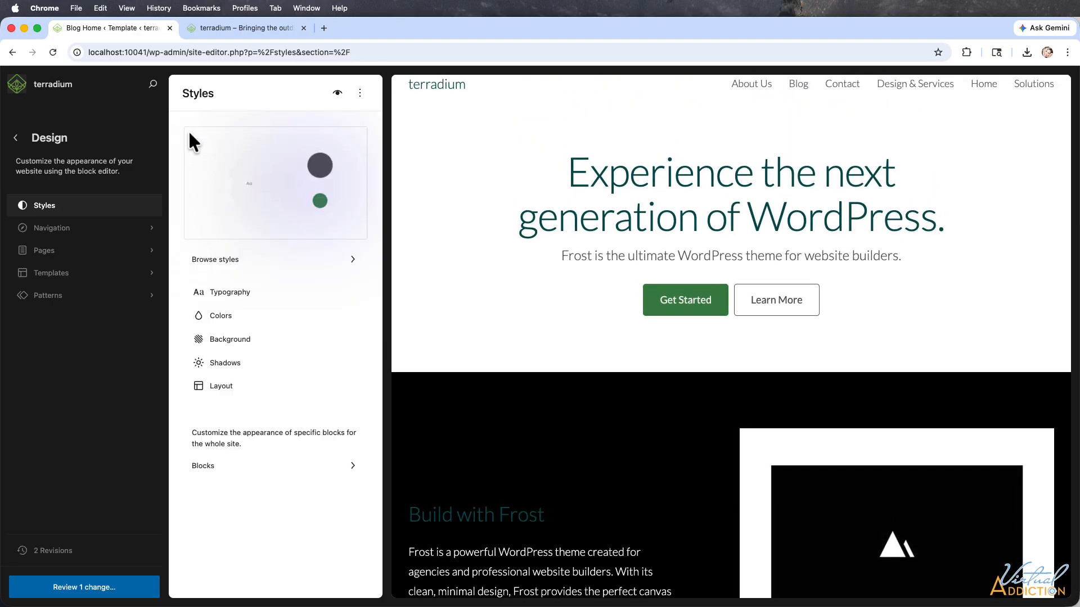
click(231, 340)
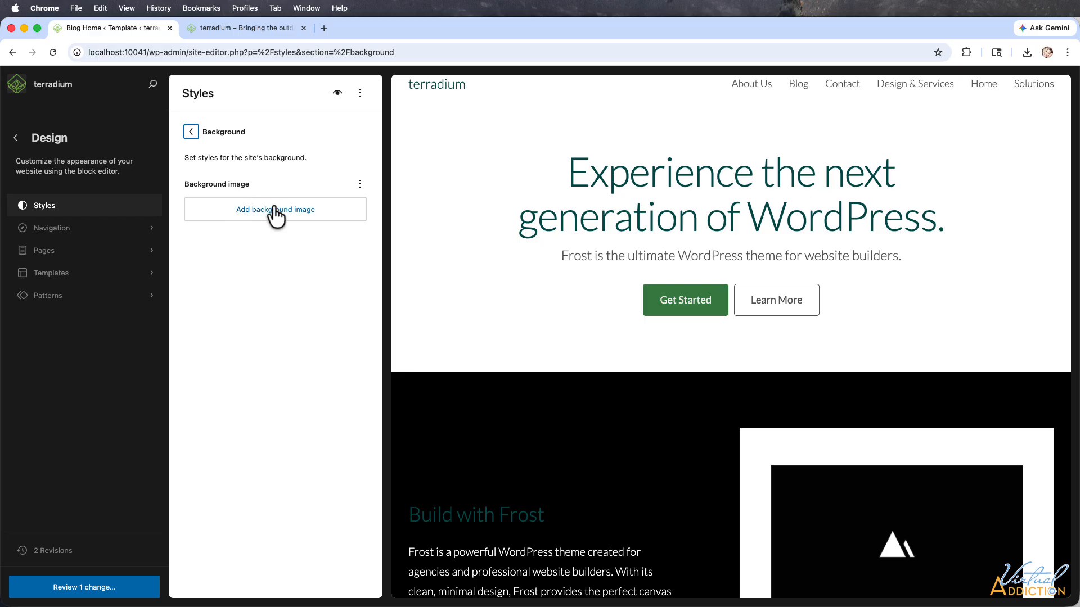
Leave the Background settings, look over the site's Shadows settings, and return to the Styles overview
click(191, 131)
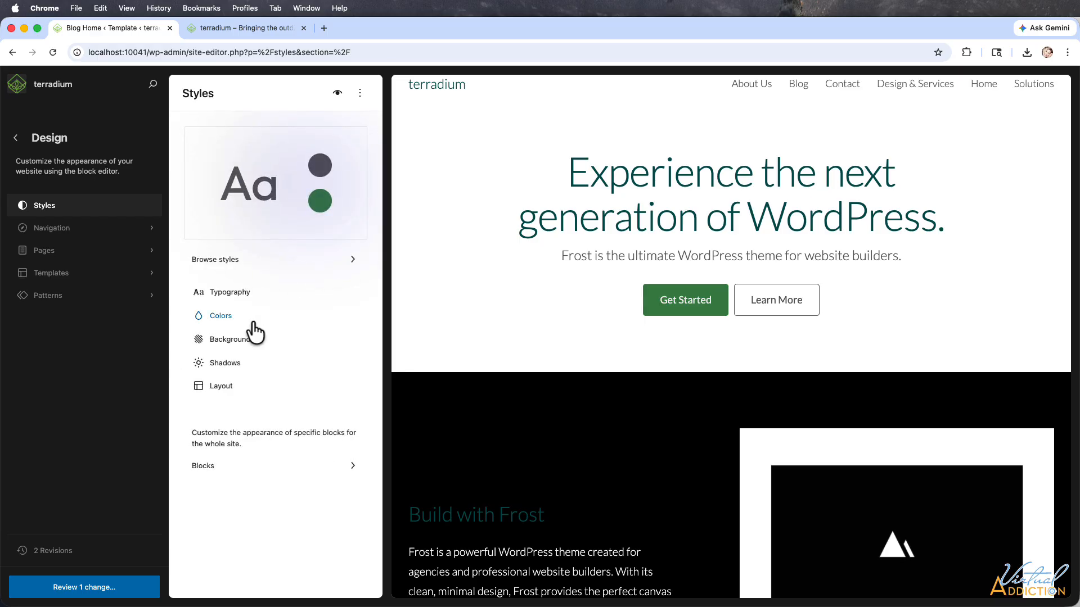
click(222, 369)
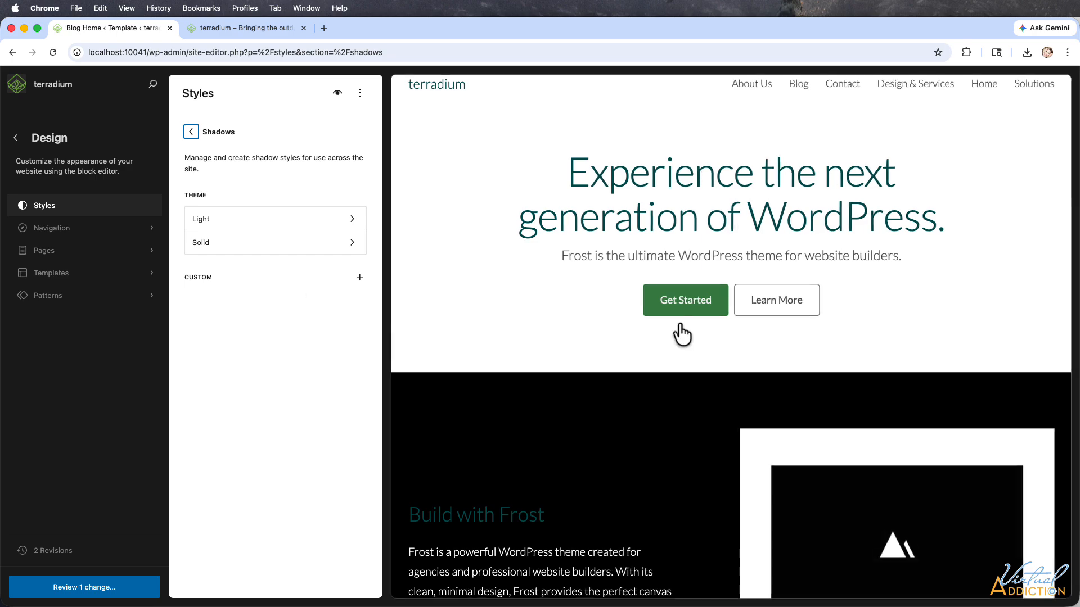
scroll(628, 379, down, 5)
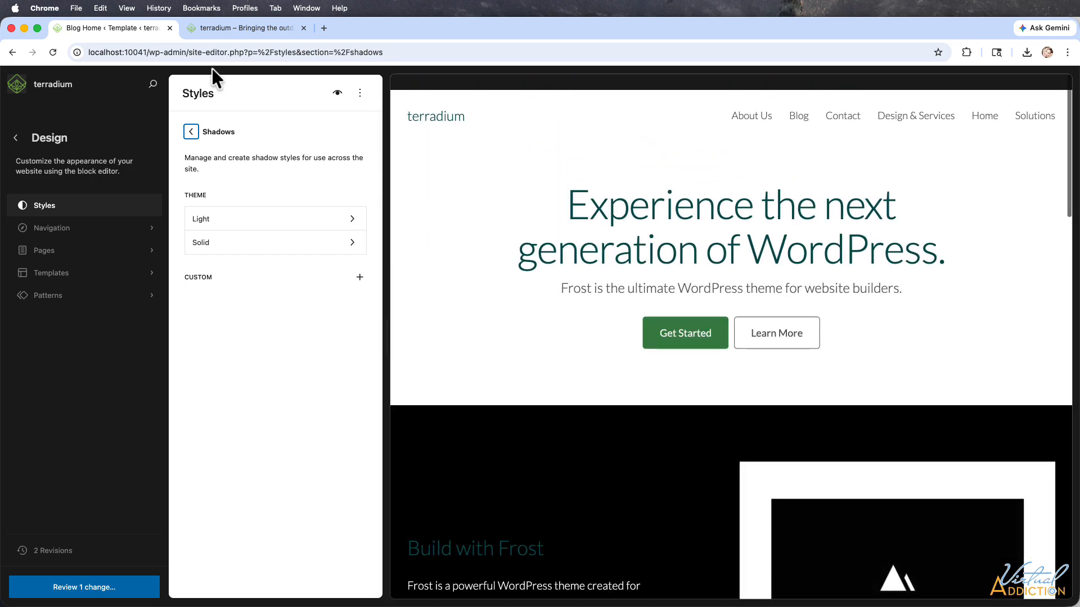
click(194, 127)
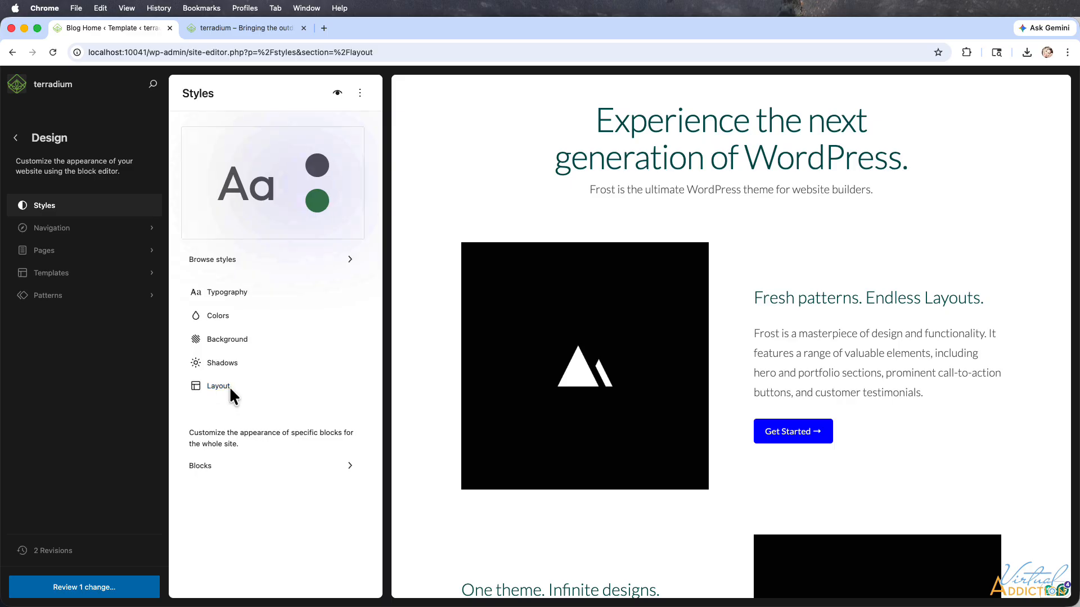
Review the site's Layout dimensions for content width, wide width, padding and block spacing against the page preview, and return to the Styles overview
click(228, 386)
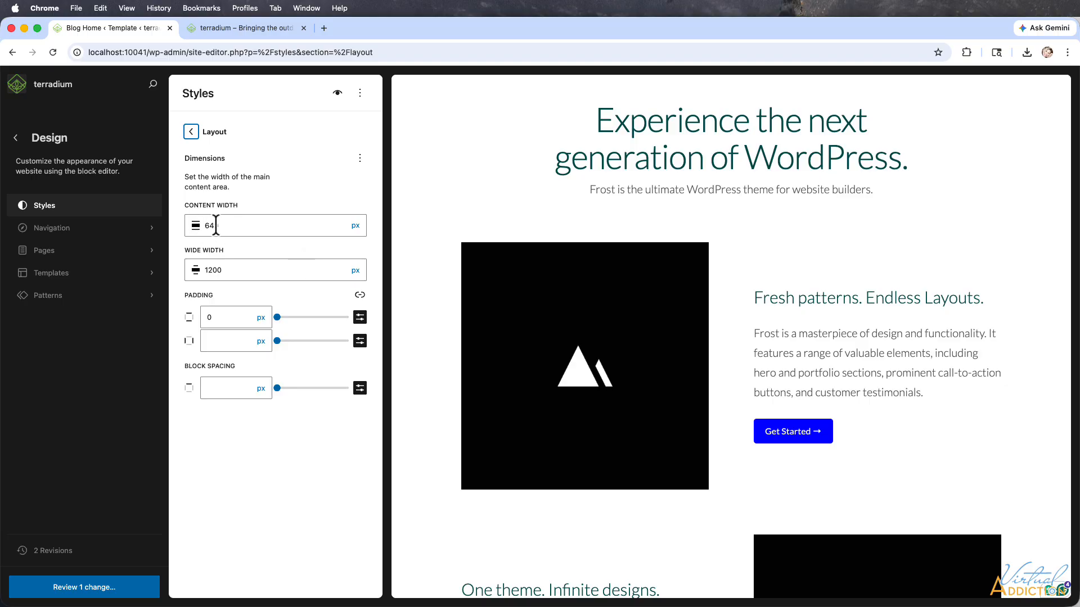
text(0)
scroll(506, 277, up, 3)
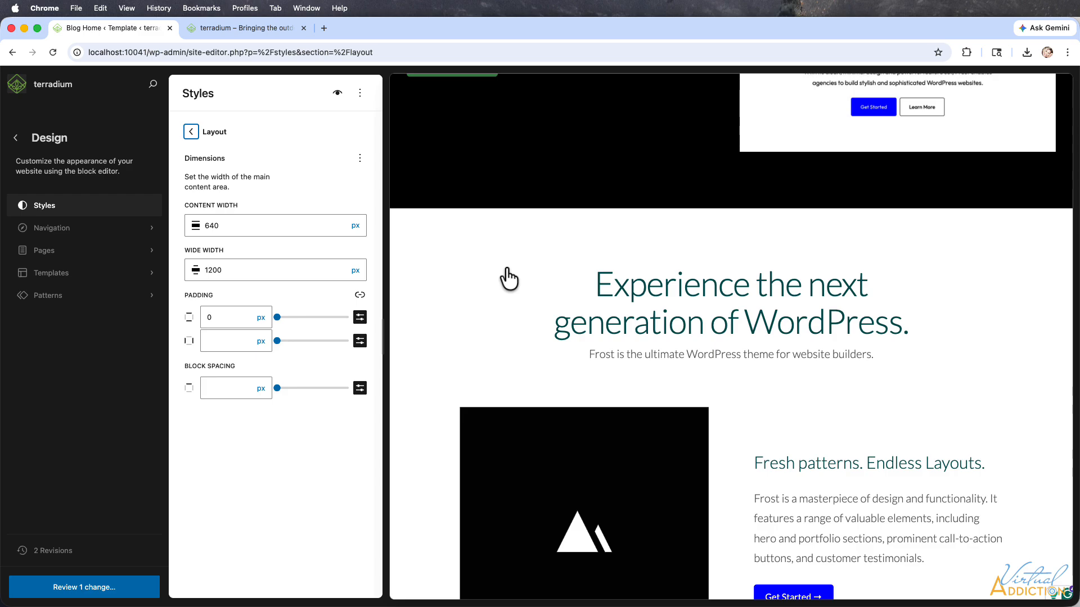
scroll(509, 278, down, 2)
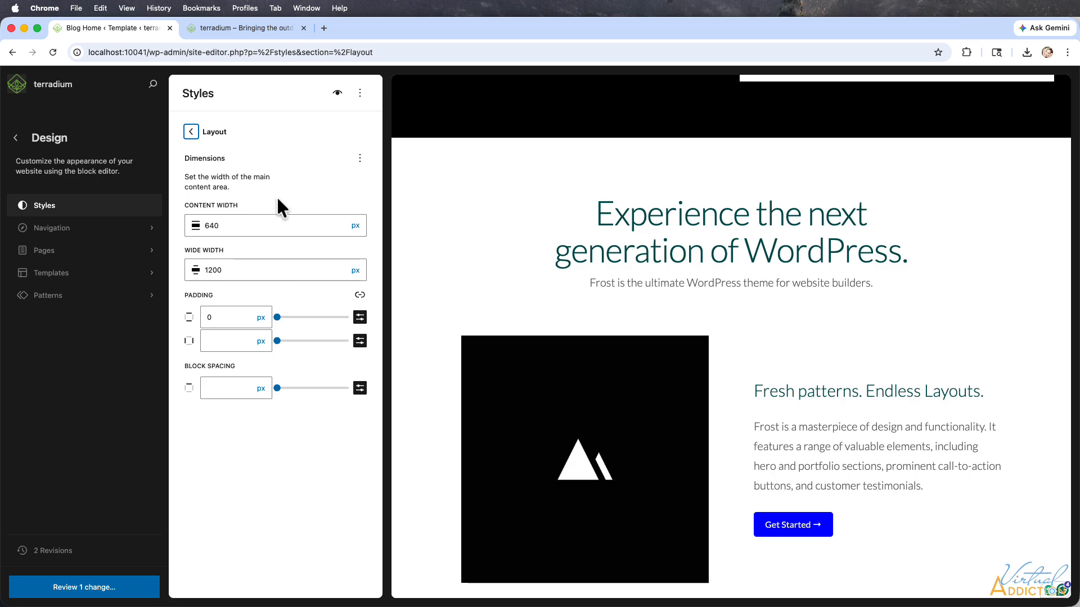
click(191, 133)
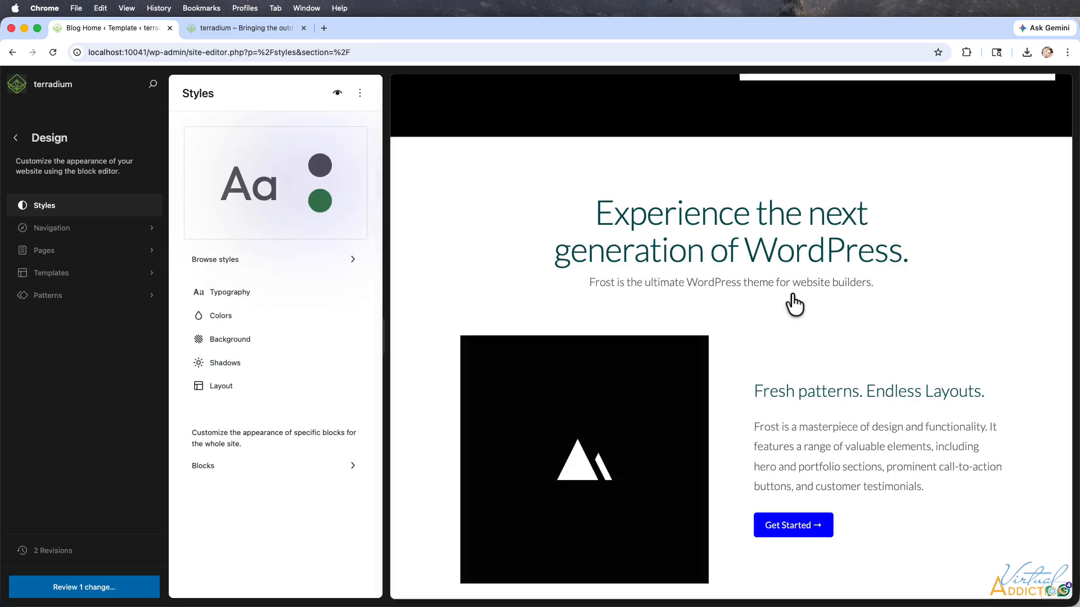
Review the pending site change and save the Custom Styles under Global Styles
scroll(791, 298, up, 1)
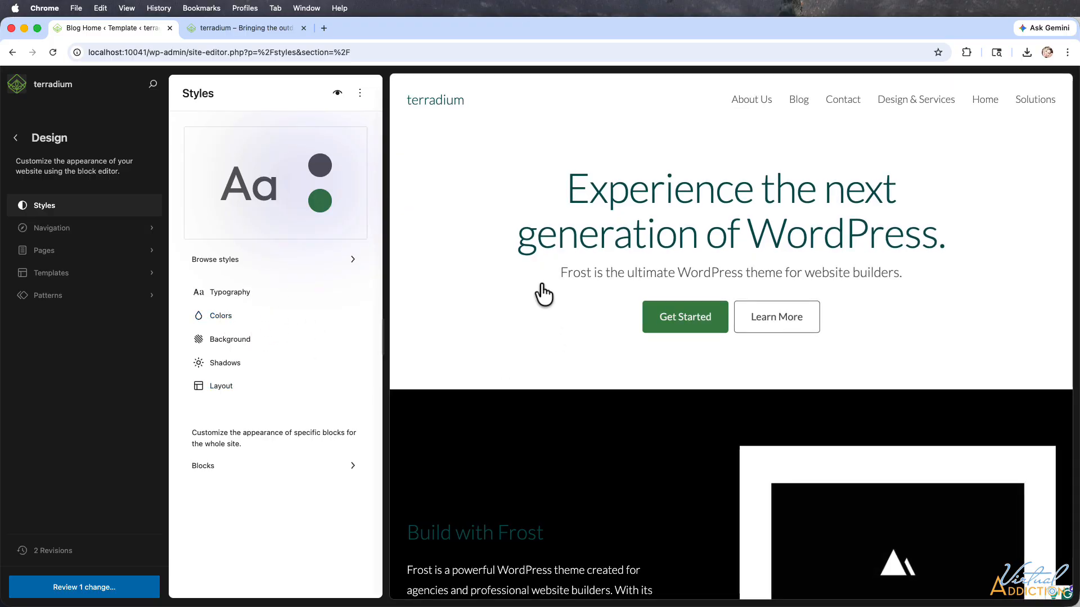
click(85, 588)
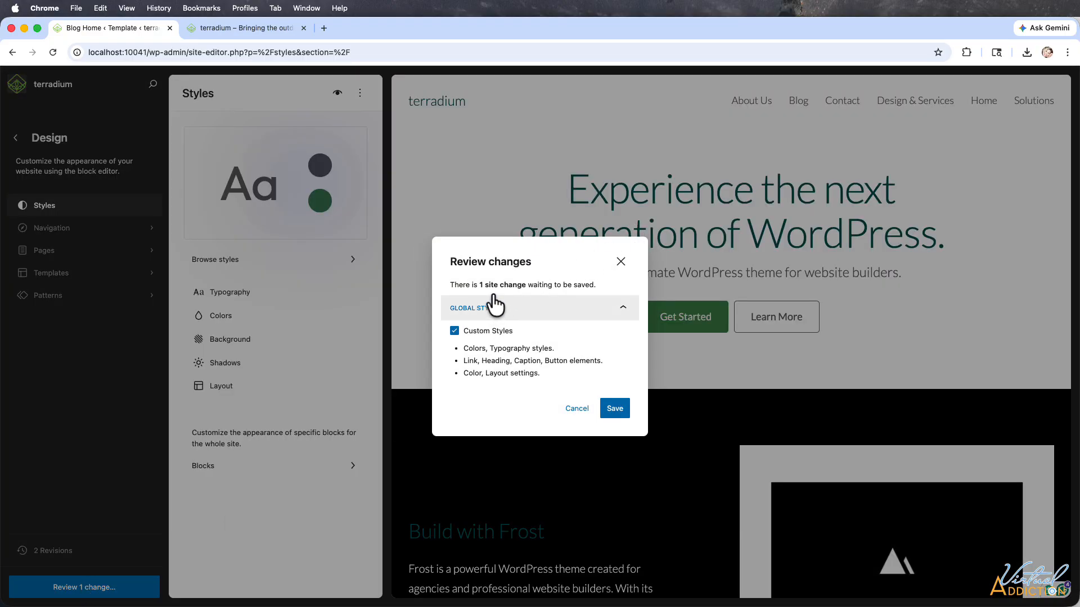
click(615, 413)
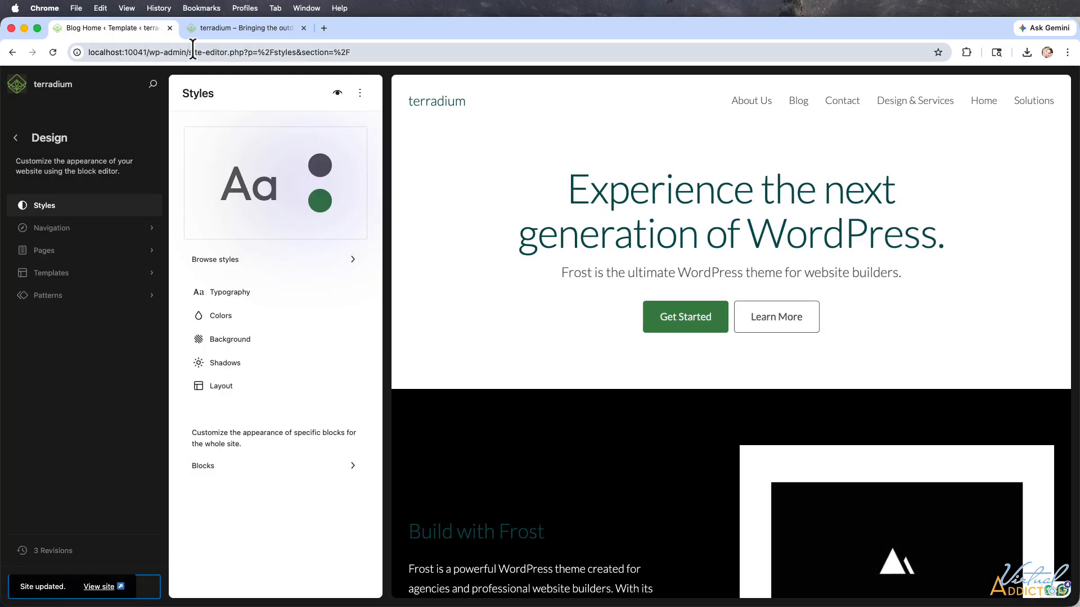
Reload the live terradium site, check the new styles down the home page, and open the Blog page
click(241, 28)
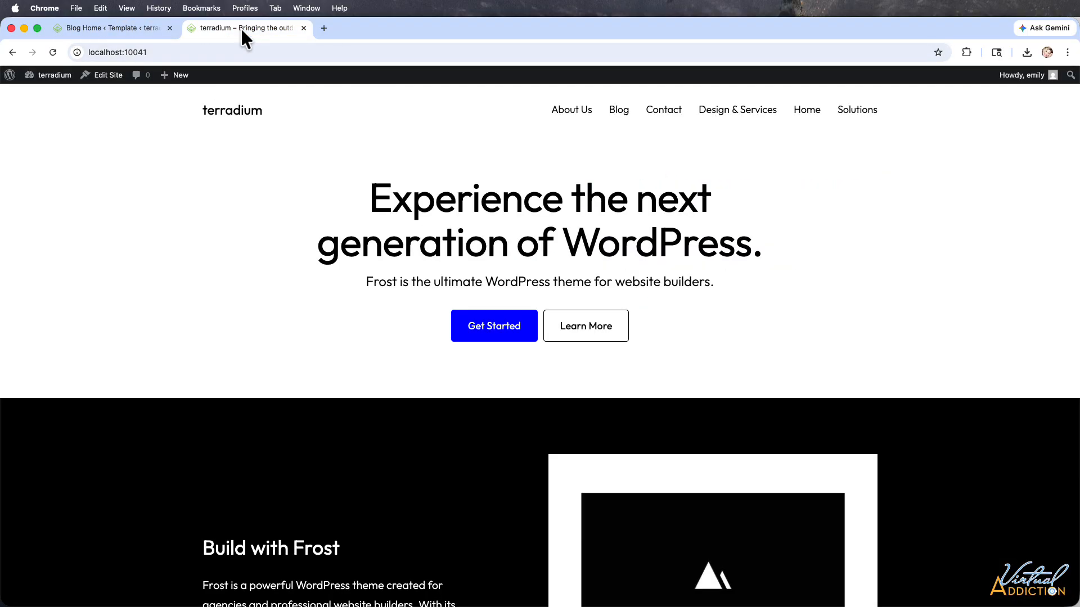
click(52, 53)
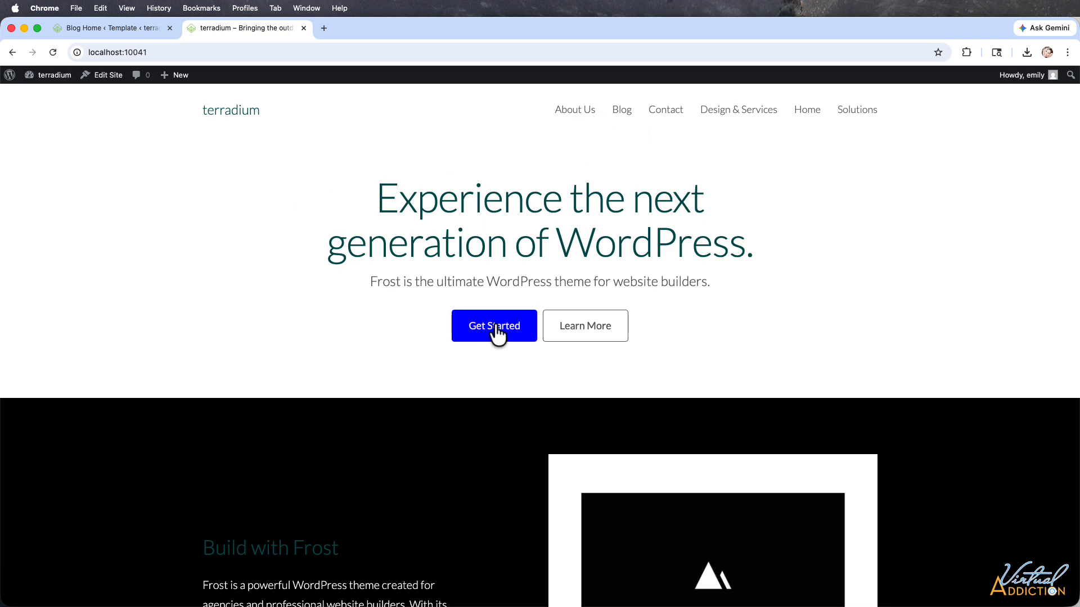
scroll(495, 331, down, 20)
scroll(494, 326, up, 20)
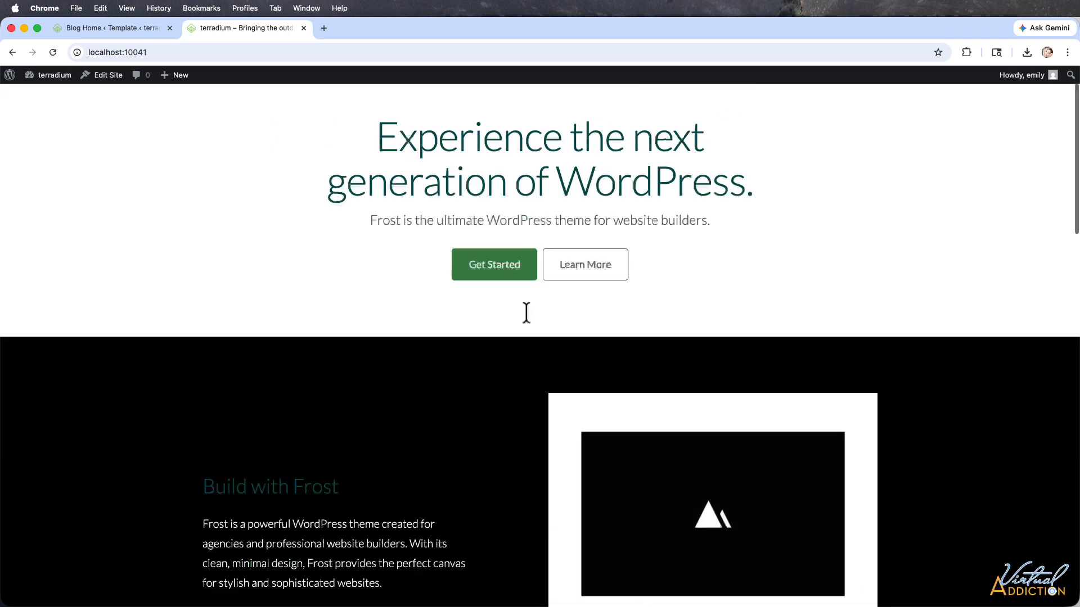
click(622, 110)
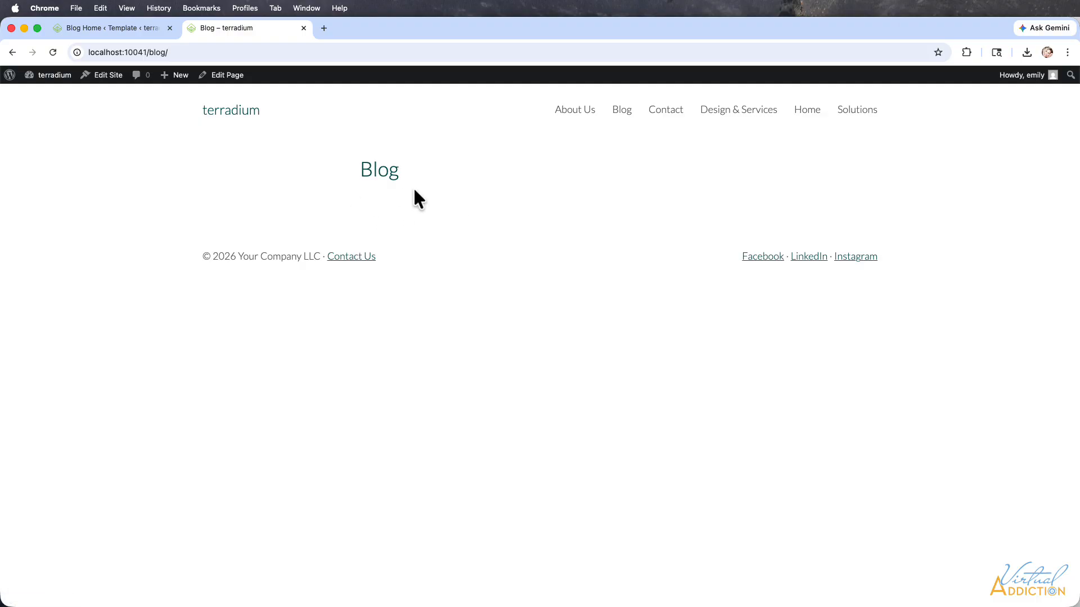